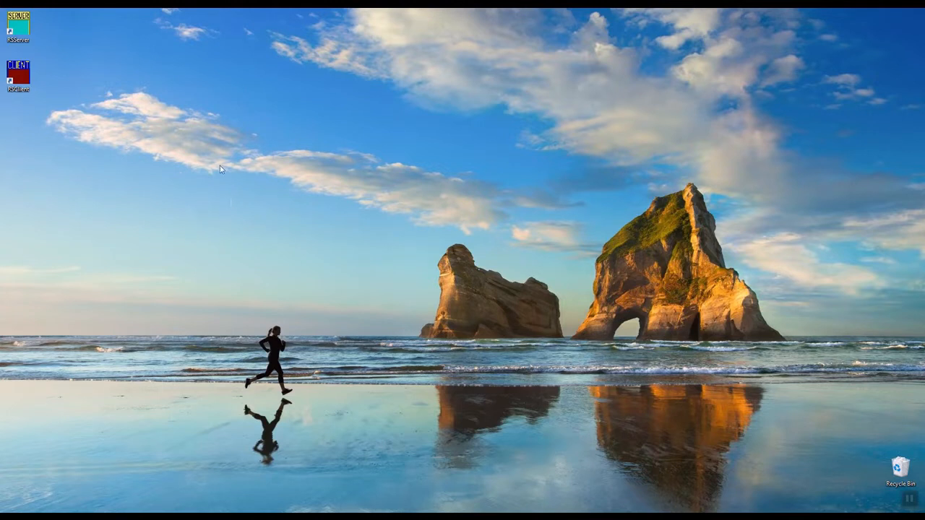
Launch the RunScore server and open the race file Entries.Frm from the Runscore\Tests\5K folder.
{"action": "double_click", "coordinate": [20, 33]}
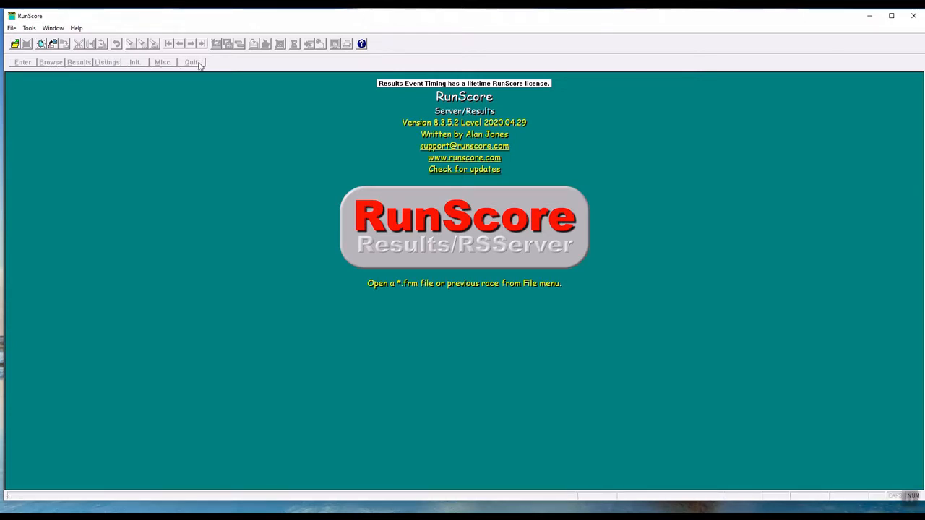
{"action": "left_click", "coordinate": [13, 29]}
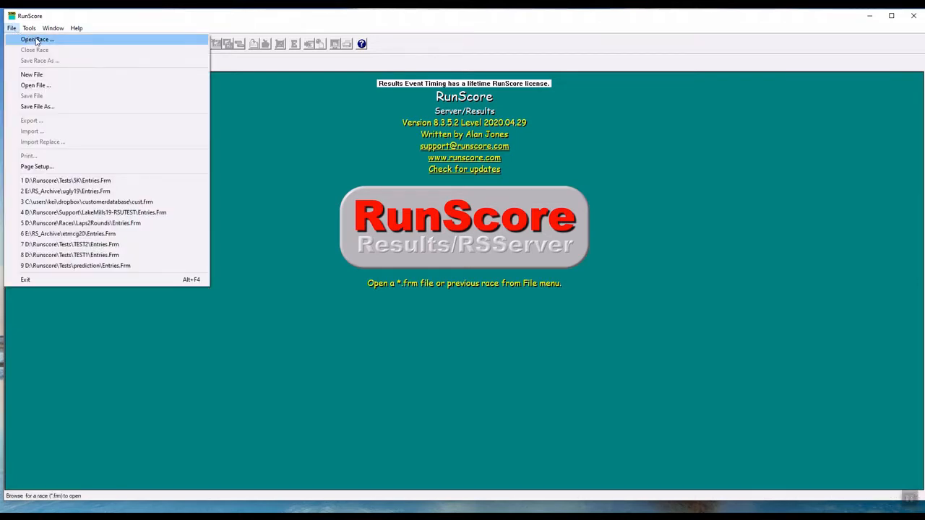
{"action": "left_click", "coordinate": [32, 41]}
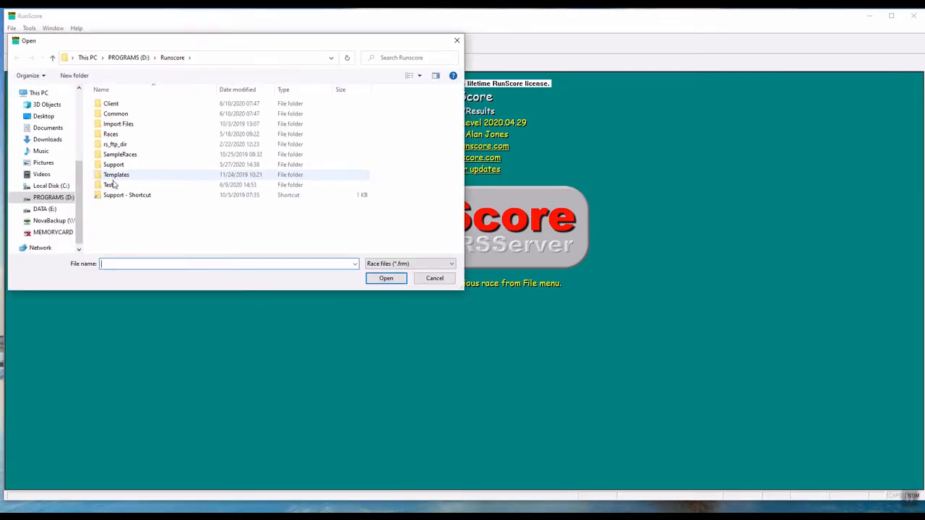
{"action": "double_click", "coordinate": [114, 183]}
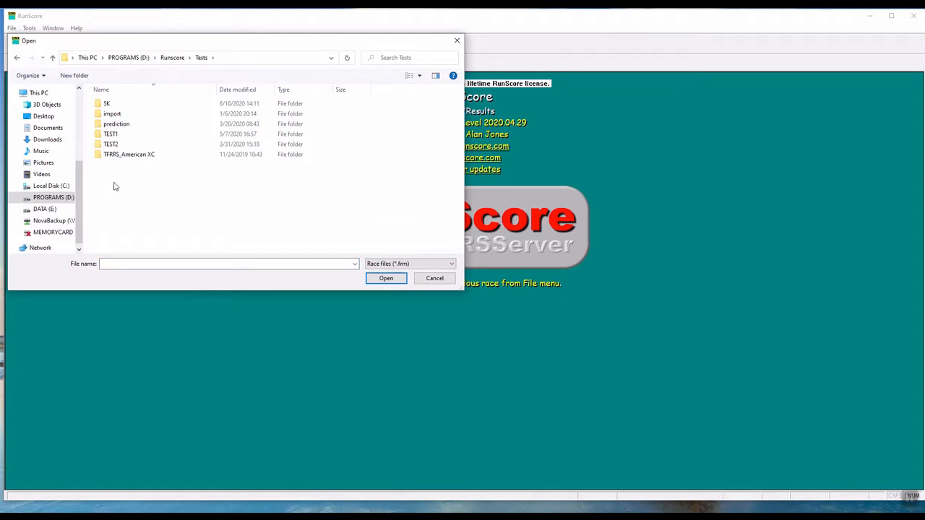
{"action": "double_click", "coordinate": [109, 104]}
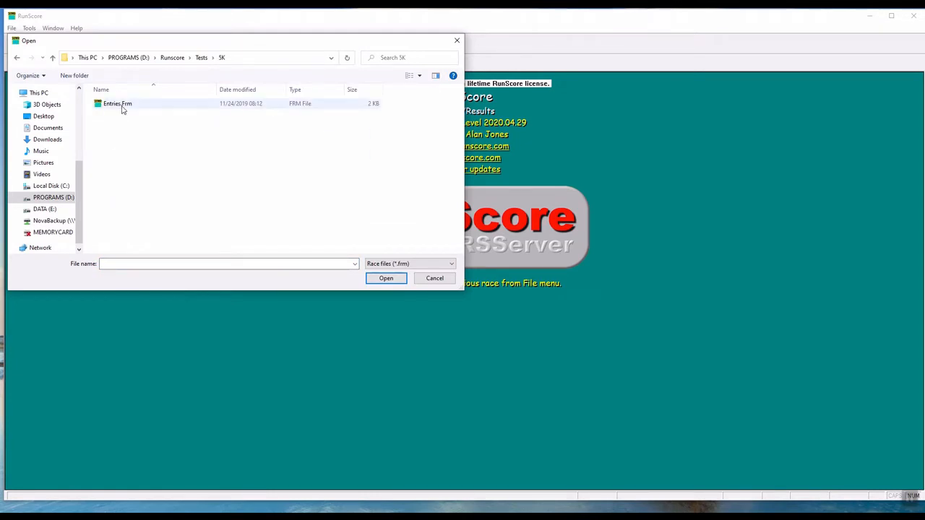
{"action": "left_click", "coordinate": [122, 109]}
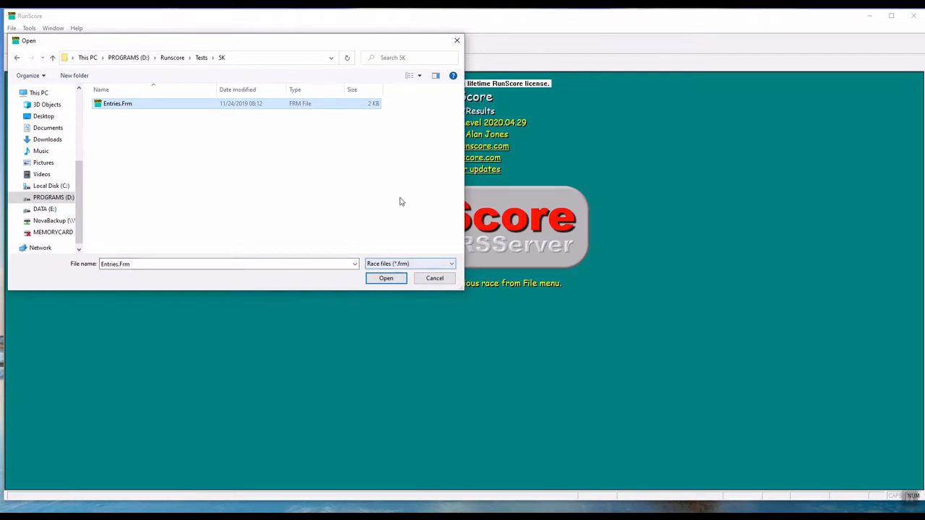
{"action": "left_click", "coordinate": [386, 278]}
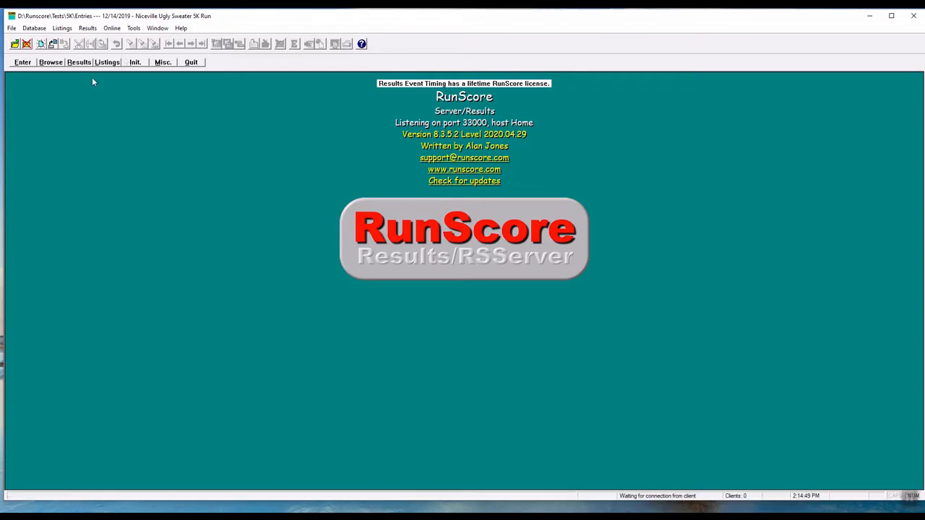
Open the entry form, look up bib 66 and save that entrant's record.
{"action": "left_click", "coordinate": [23, 62]}
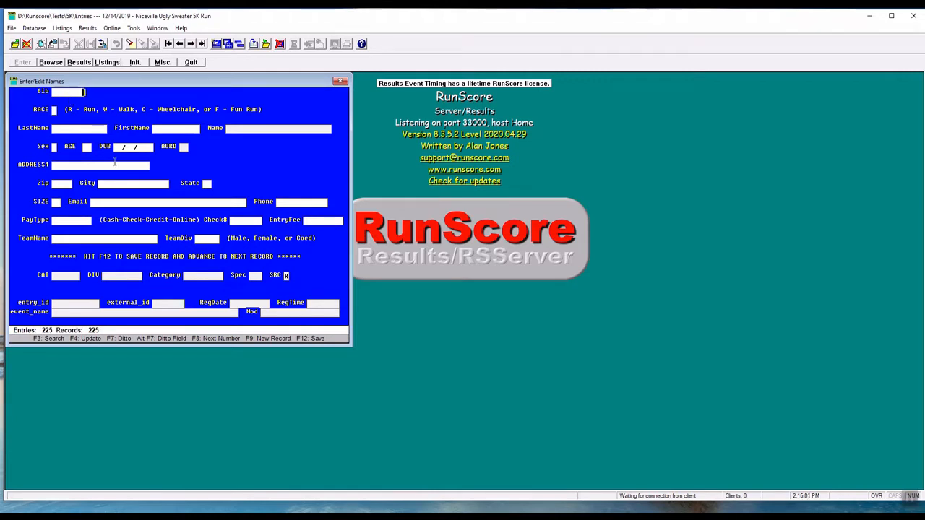
{"action": "type", "text": "66"}
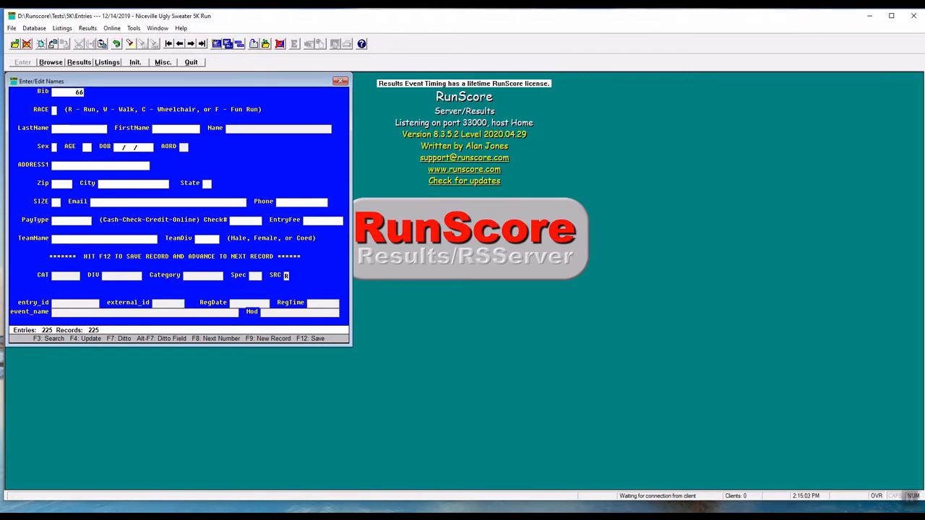
{"action": "key", "text": "Return"}
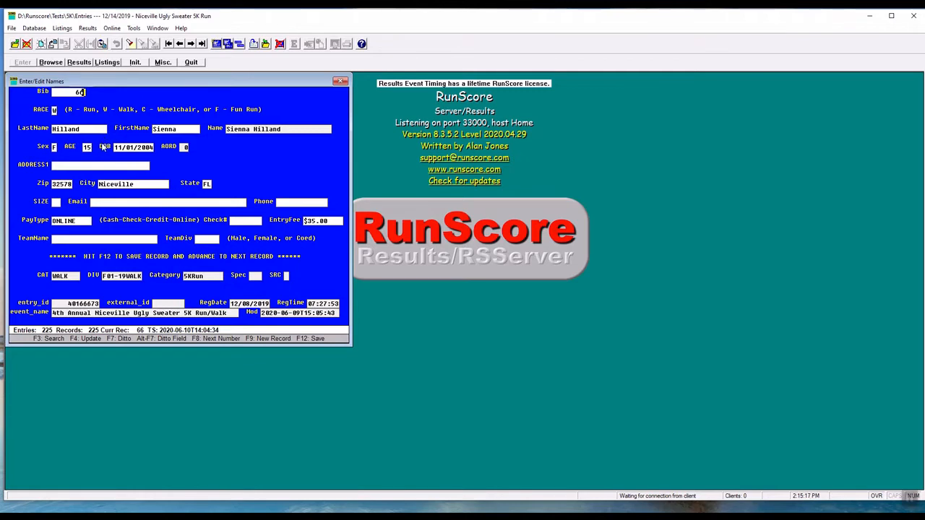
{"action": "key", "text": "F12"}
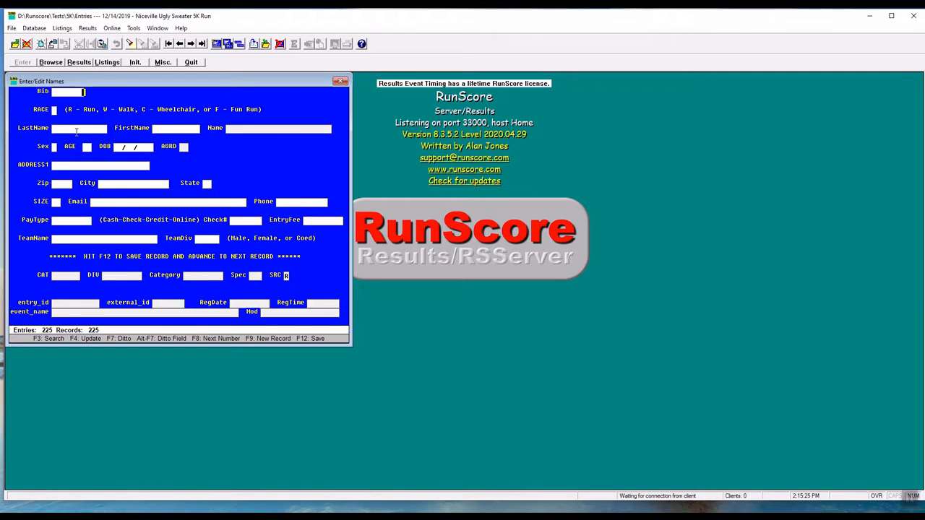
Open the entries INI update file to review the race settings, then close it.
{"action": "left_click", "coordinate": [163, 62]}
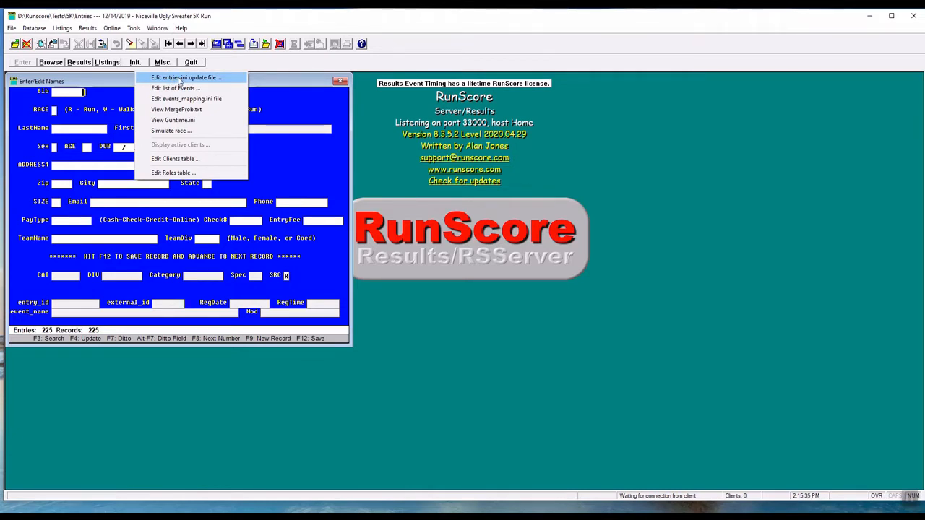
{"action": "left_click", "coordinate": [179, 80]}
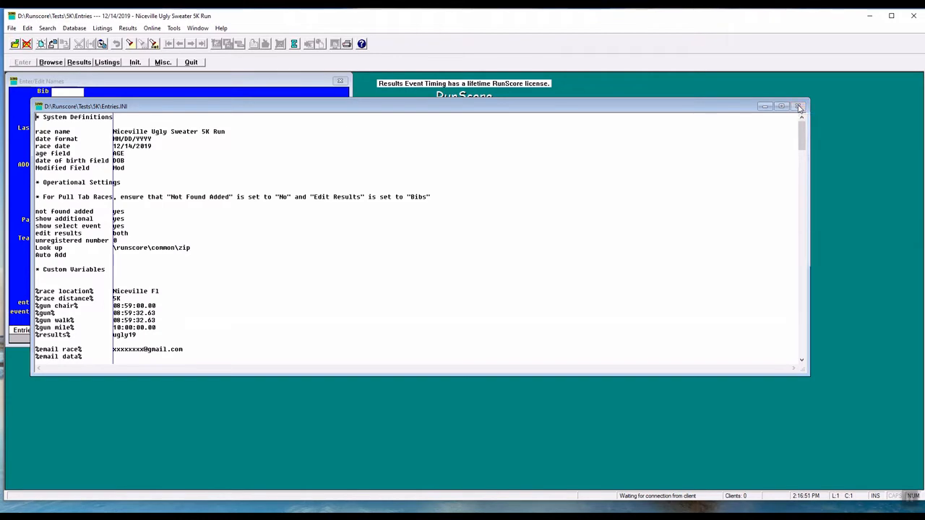
{"action": "left_click", "coordinate": [800, 107]}
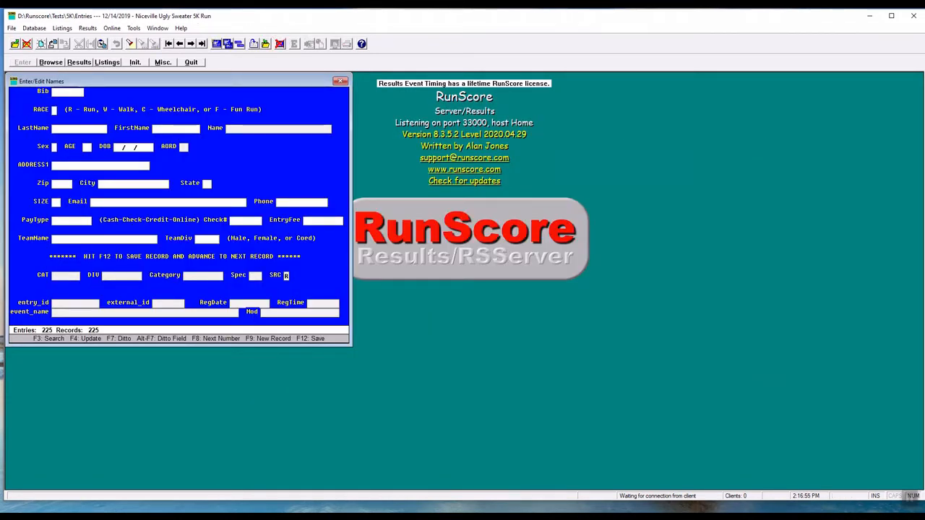
Set the online registration system to RunSignUp.
{"action": "left_click", "coordinate": [133, 29]}
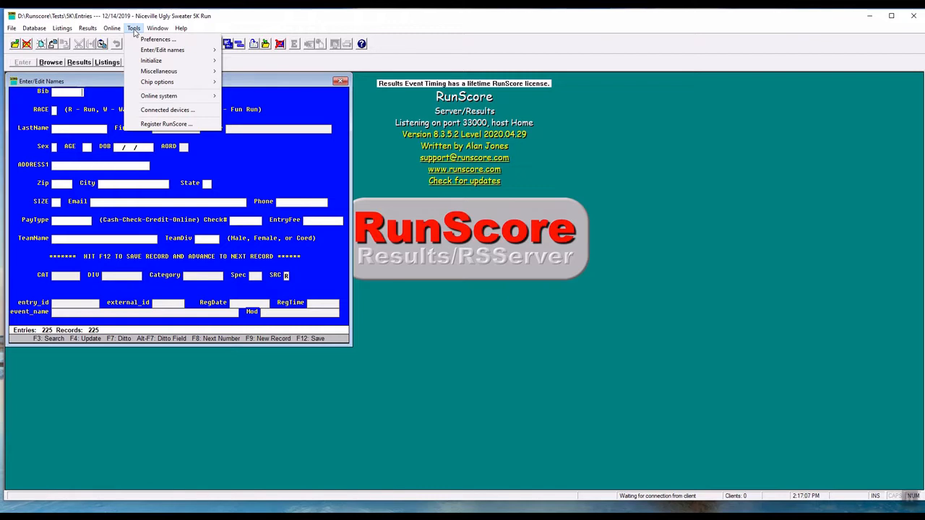
{"action": "mouse_move", "coordinate": [175, 100]}
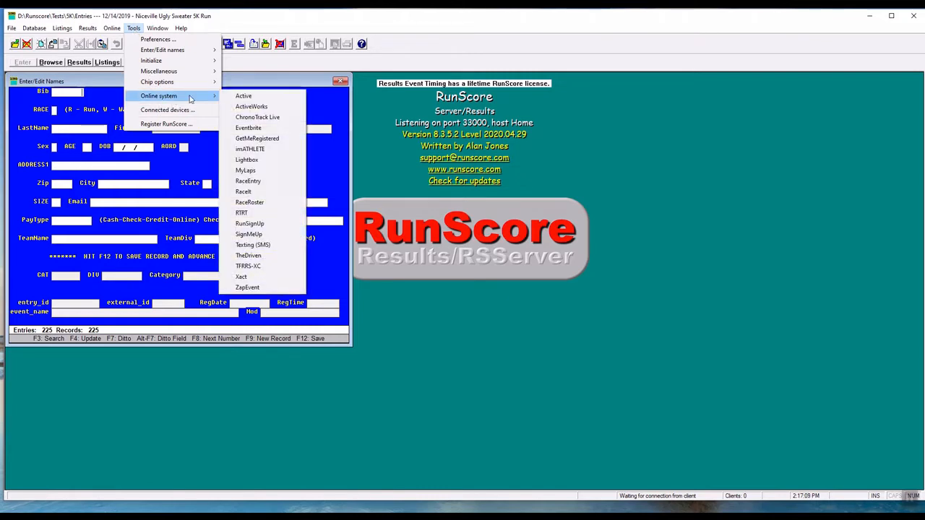
{"action": "left_click", "coordinate": [249, 224]}
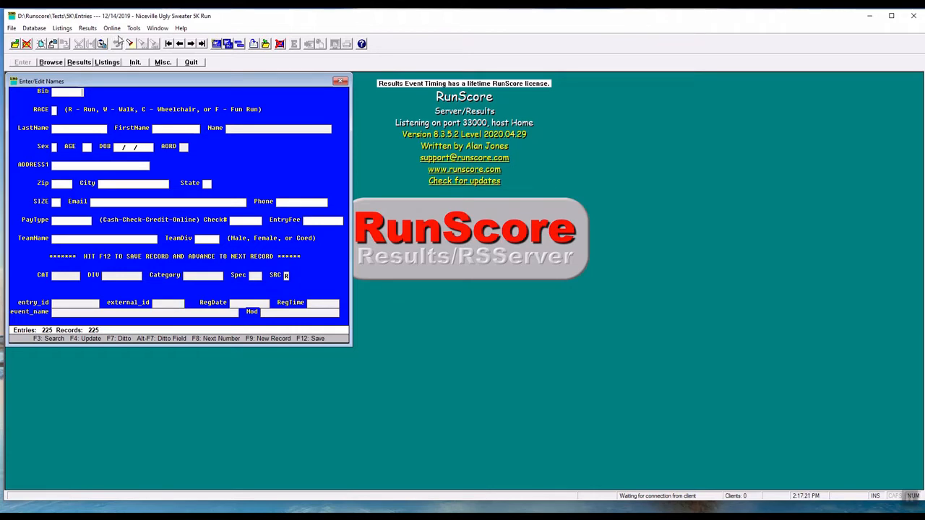
Sign in to RunScore Results with the saved login and acknowledge the sign-in message.
{"action": "left_click", "coordinate": [112, 29]}
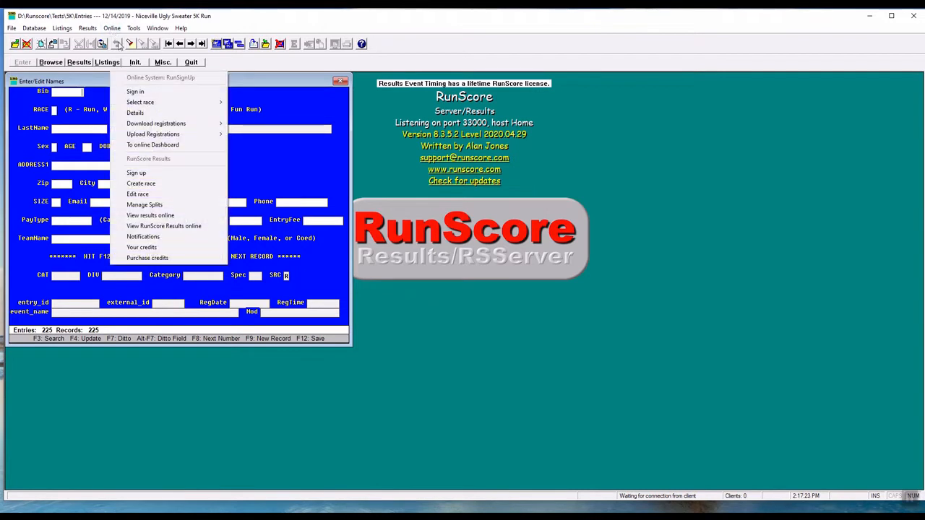
{"action": "left_click", "coordinate": [141, 92]}
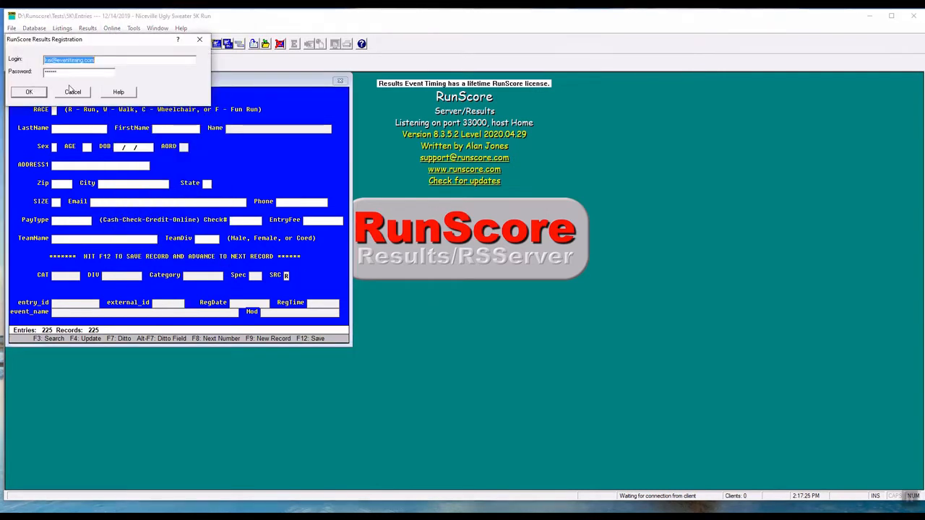
{"action": "left_click", "coordinate": [35, 95]}
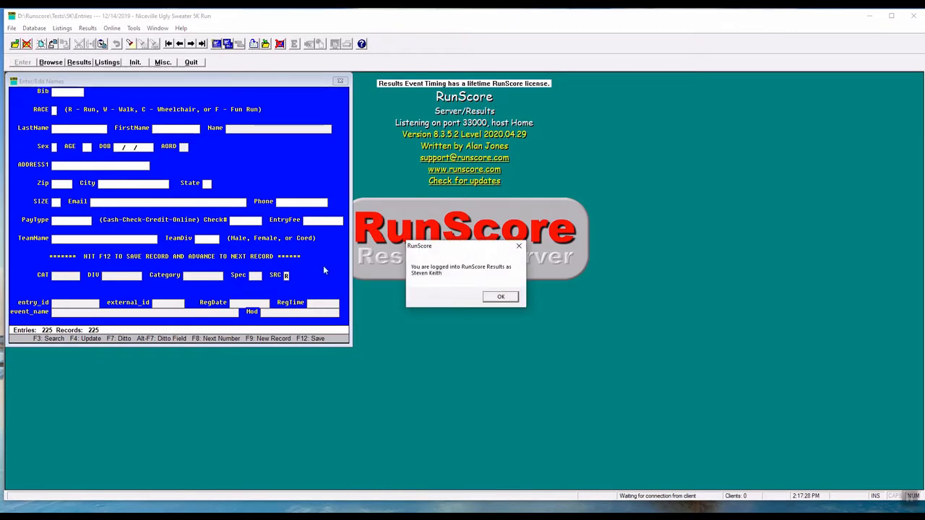
{"action": "left_click", "coordinate": [502, 299]}
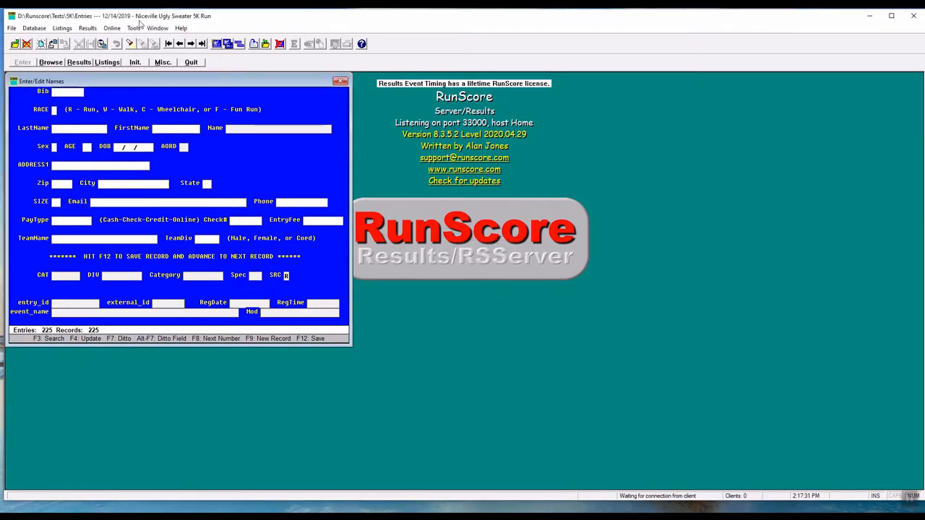
View the online race details and close the details window.
{"action": "left_click", "coordinate": [112, 29]}
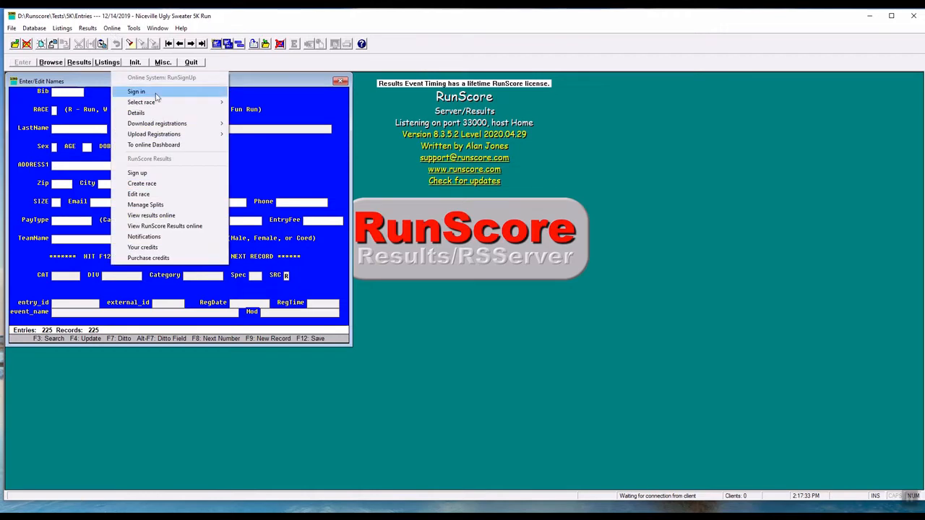
{"action": "mouse_move", "coordinate": [166, 107]}
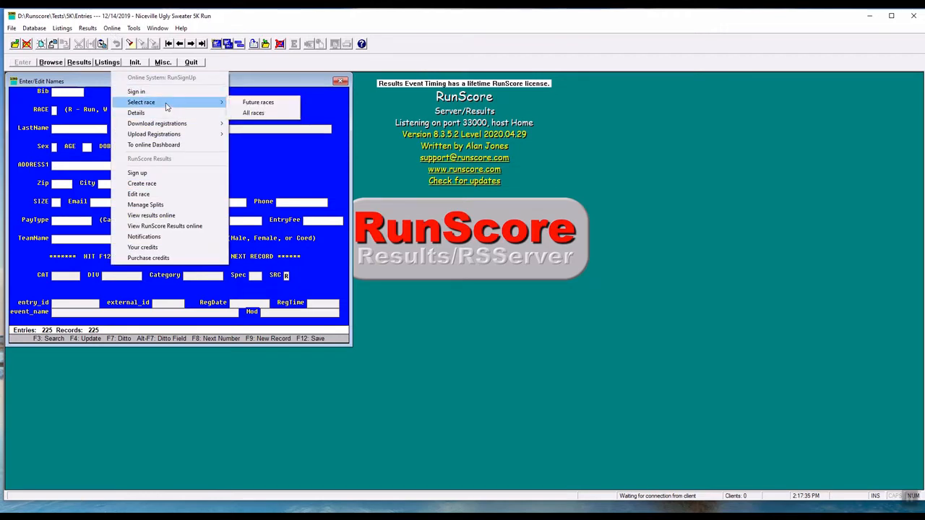
{"action": "left_click", "coordinate": [150, 114]}
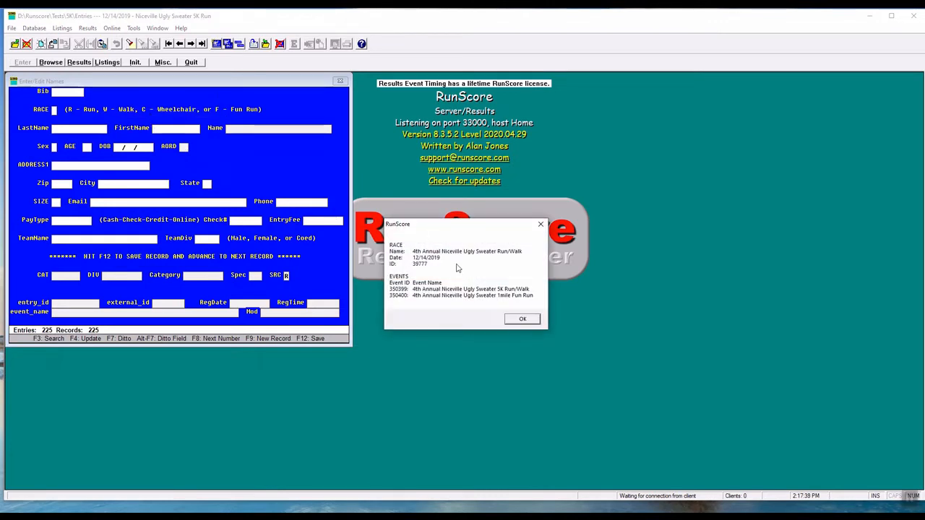
{"action": "left_click", "coordinate": [523, 319]}
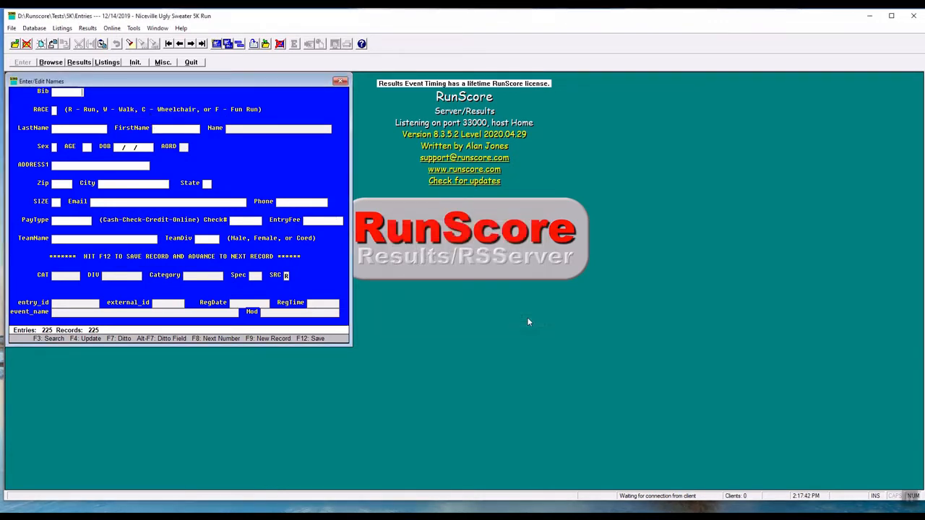
{"action": "left_click", "coordinate": [135, 28]}
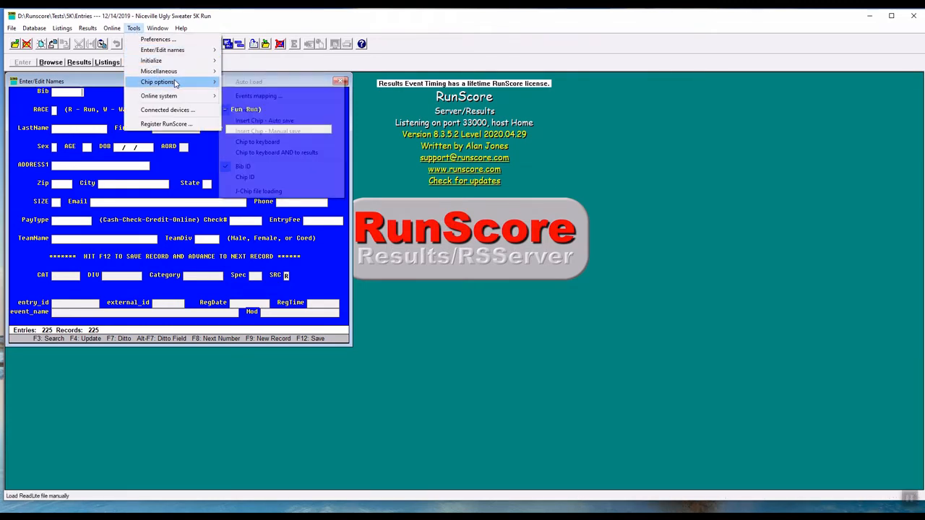
{"action": "left_click", "coordinate": [132, 29]}
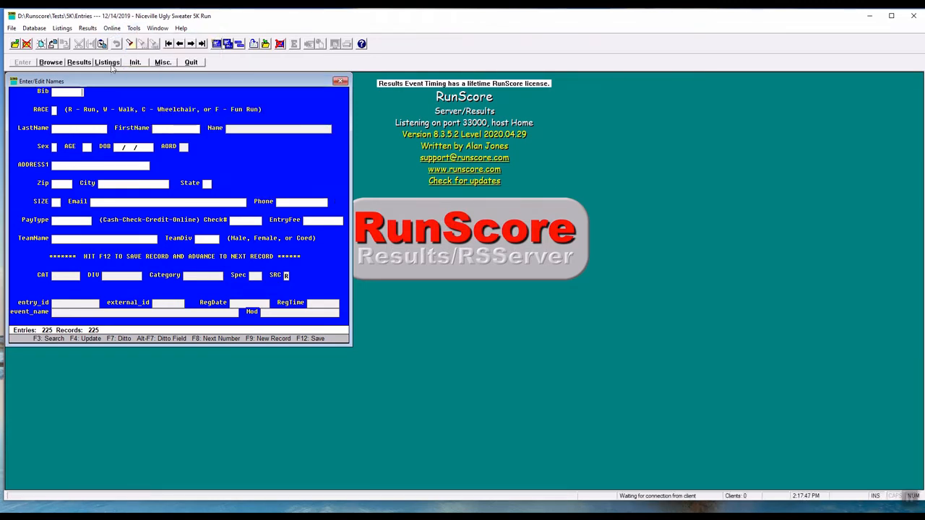
Download registrations incrementally for only the 4th Annual Niceville Ugly Sweater 5K Run/Walk event.
{"action": "left_click", "coordinate": [112, 28]}
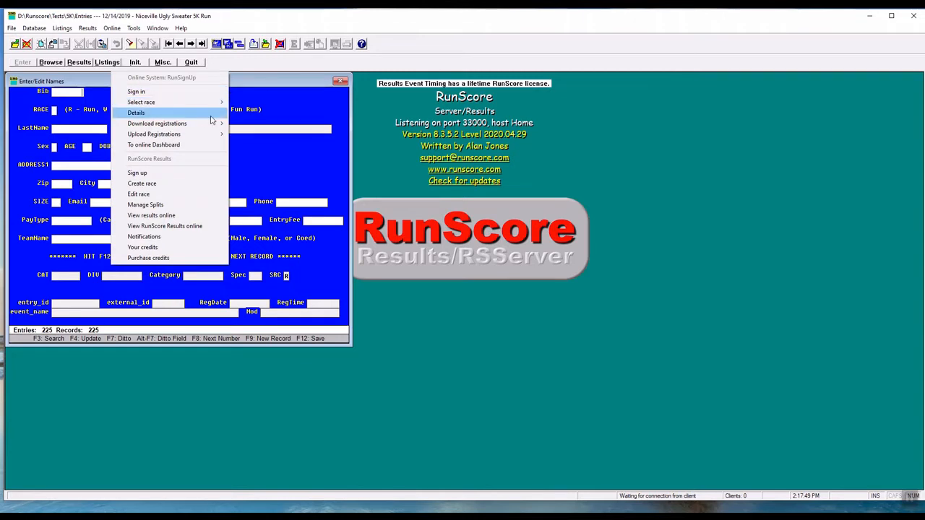
{"action": "mouse_move", "coordinate": [216, 124]}
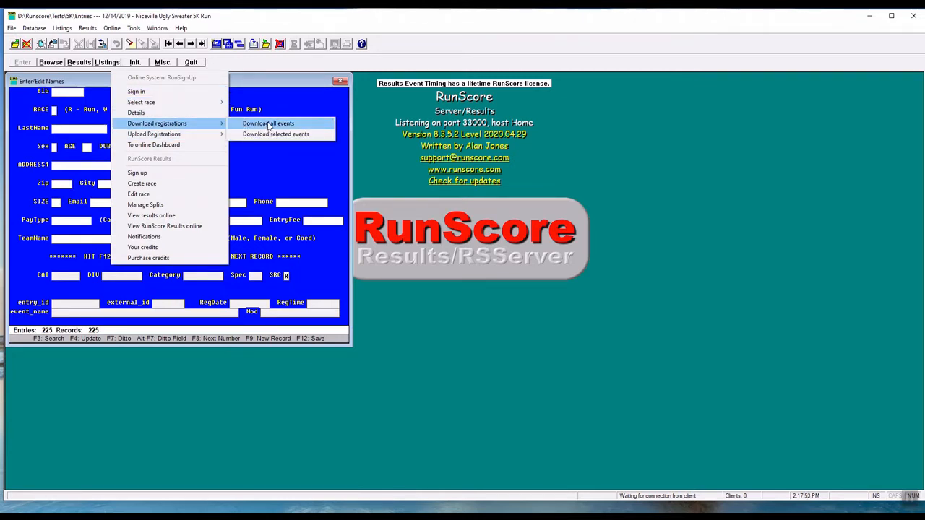
{"action": "left_click", "coordinate": [268, 125]}
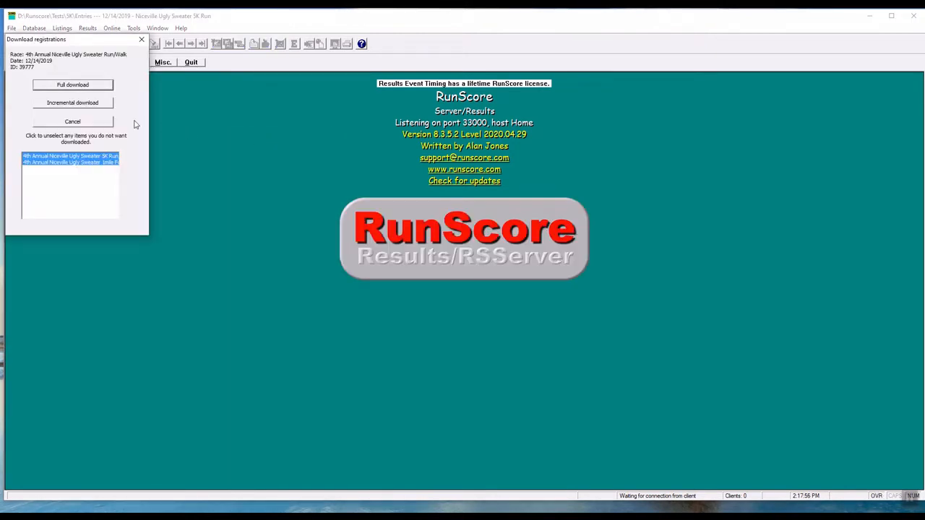
{"action": "left_click", "coordinate": [76, 163]}
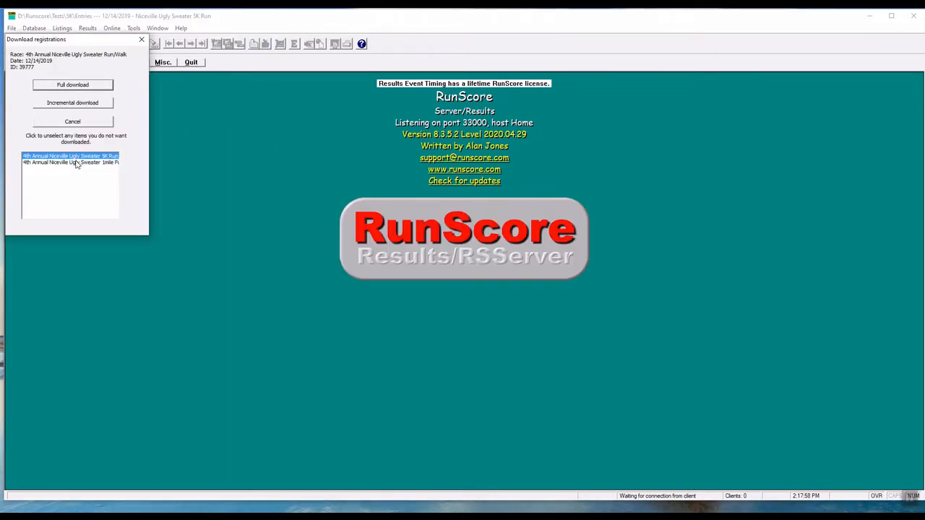
{"action": "left_click", "coordinate": [74, 103]}
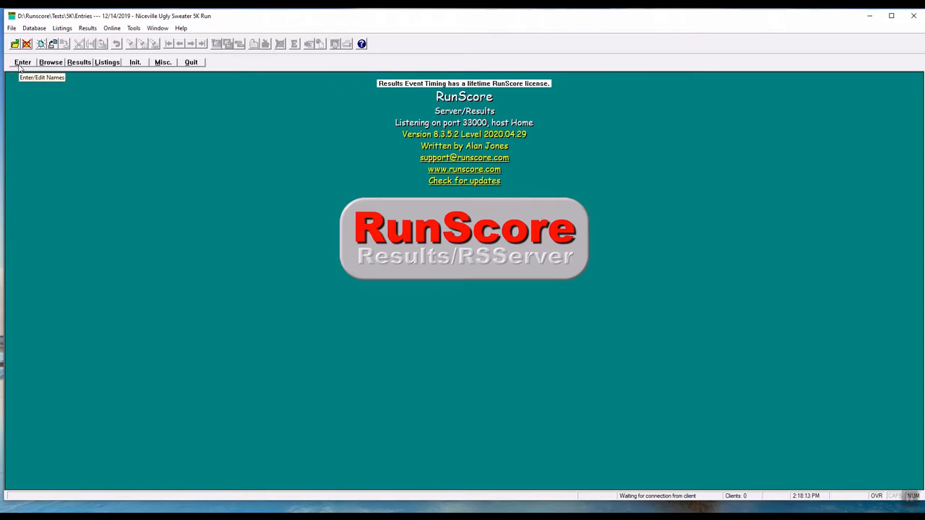
Initialize results, clearing all events, and confirm destroying all times and places.
{"action": "left_click", "coordinate": [136, 64]}
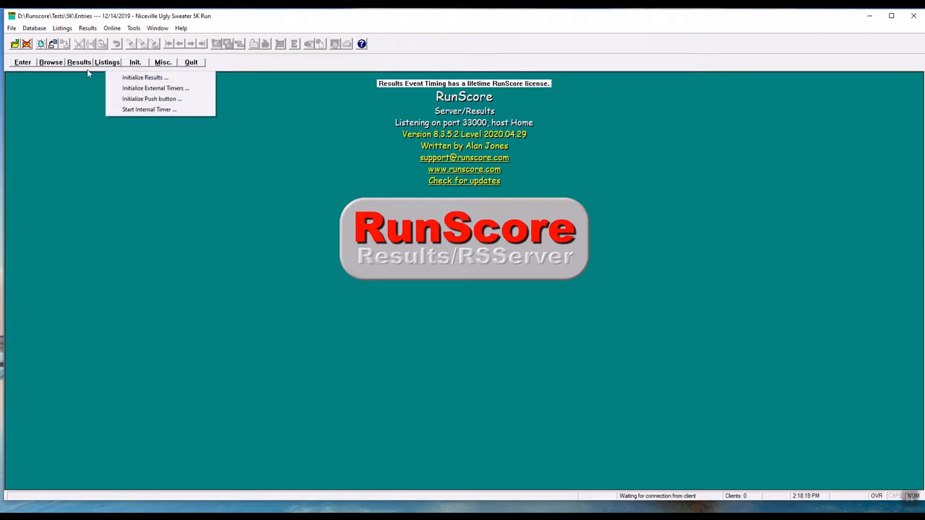
{"action": "left_click", "coordinate": [157, 77]}
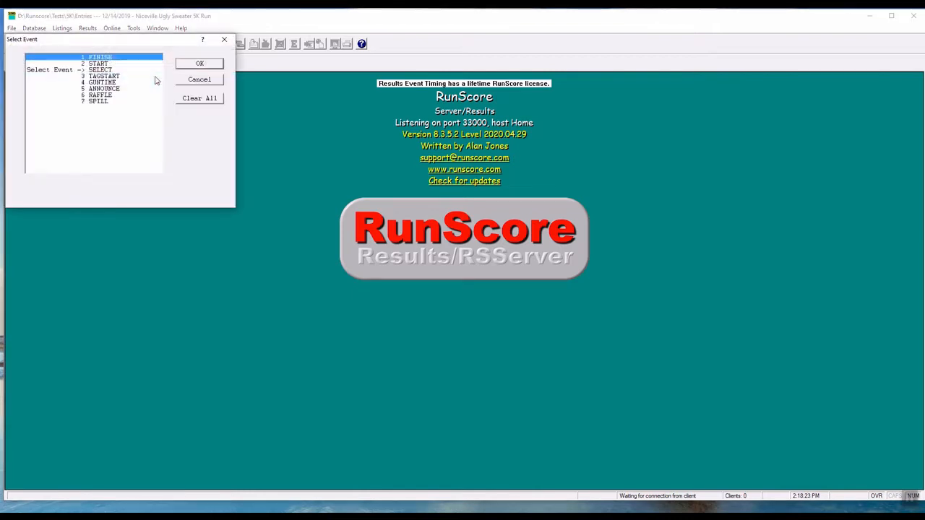
{"action": "left_click", "coordinate": [202, 103]}
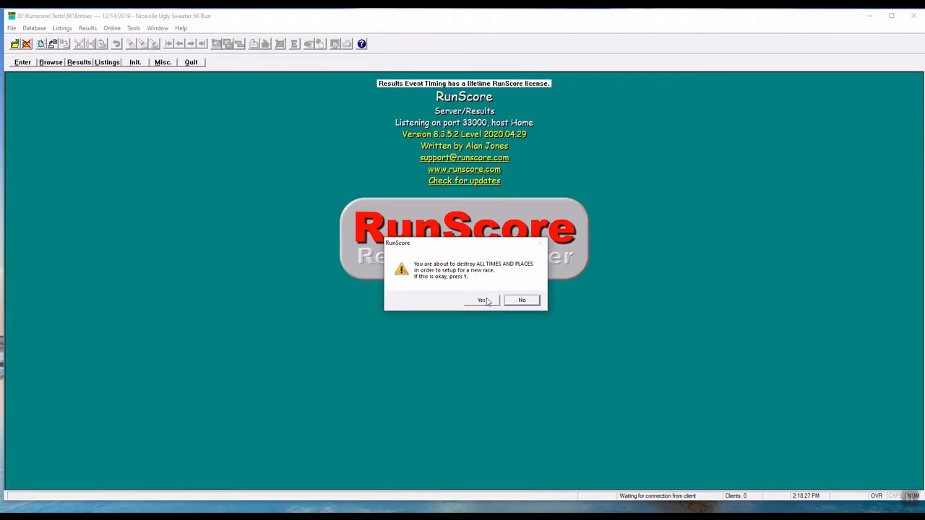
{"action": "left_click", "coordinate": [484, 300]}
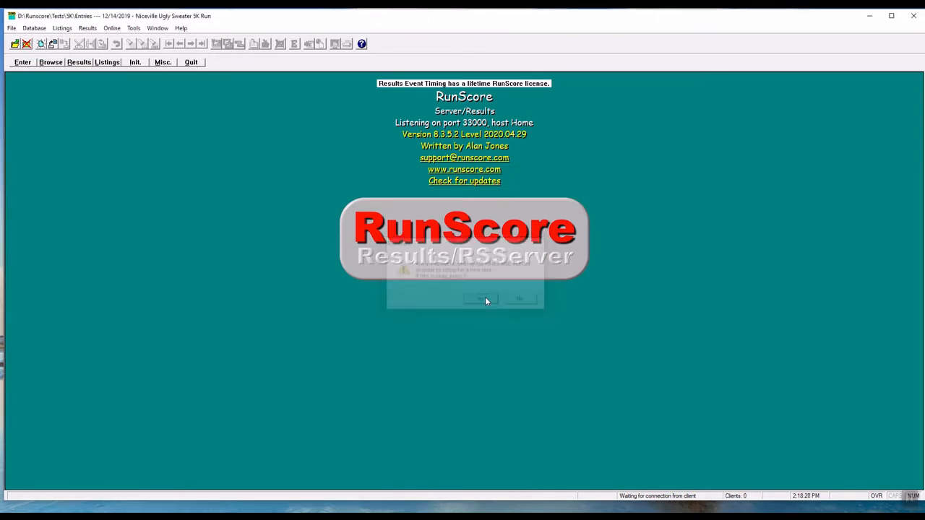
View the empty FINISH and SELECT event results, then close the results window.
{"action": "left_click", "coordinate": [82, 62]}
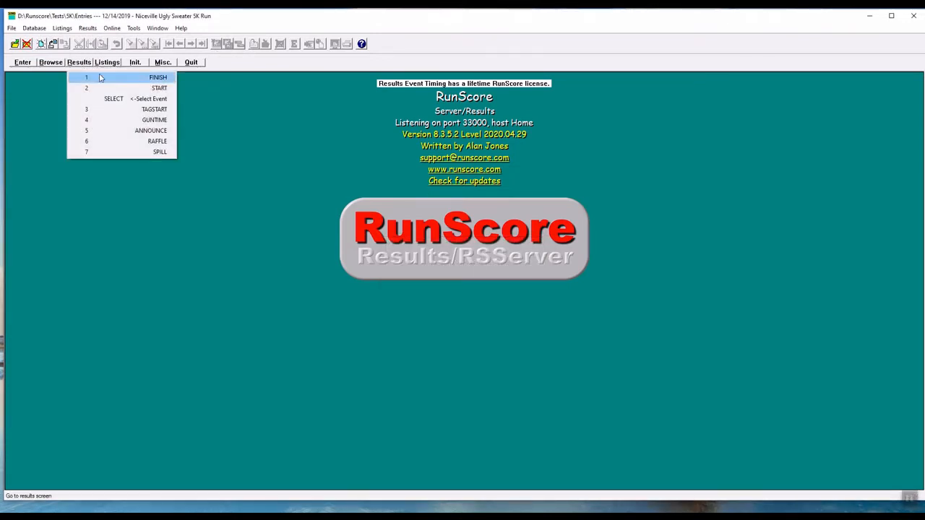
{"action": "left_click", "coordinate": [109, 78]}
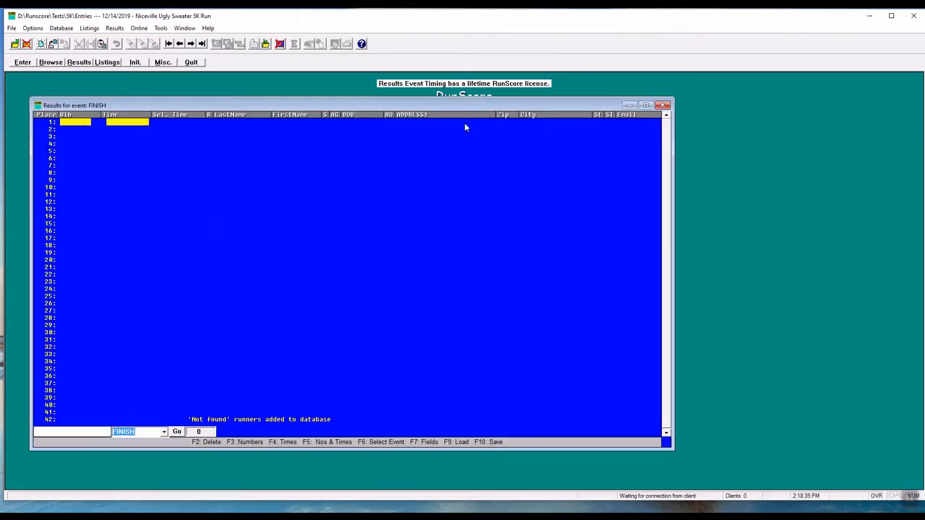
{"action": "key", "text": "Up"}
{"action": "key", "text": "Up"}
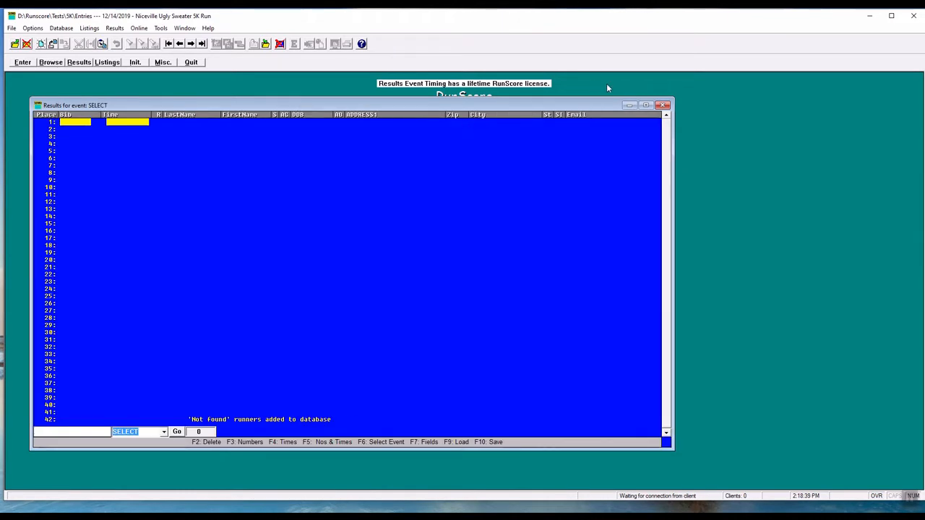
{"action": "left_click", "coordinate": [664, 105]}
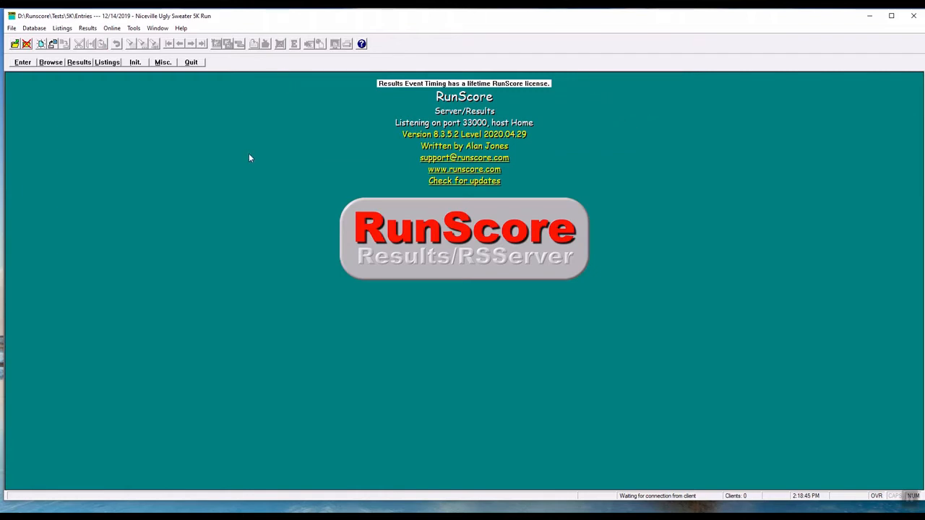
Initialize external timers with timer 1 as ChronoTrack on TCP port 61611.
{"action": "left_click", "coordinate": [141, 63]}
{"action": "left_click", "coordinate": [155, 88]}
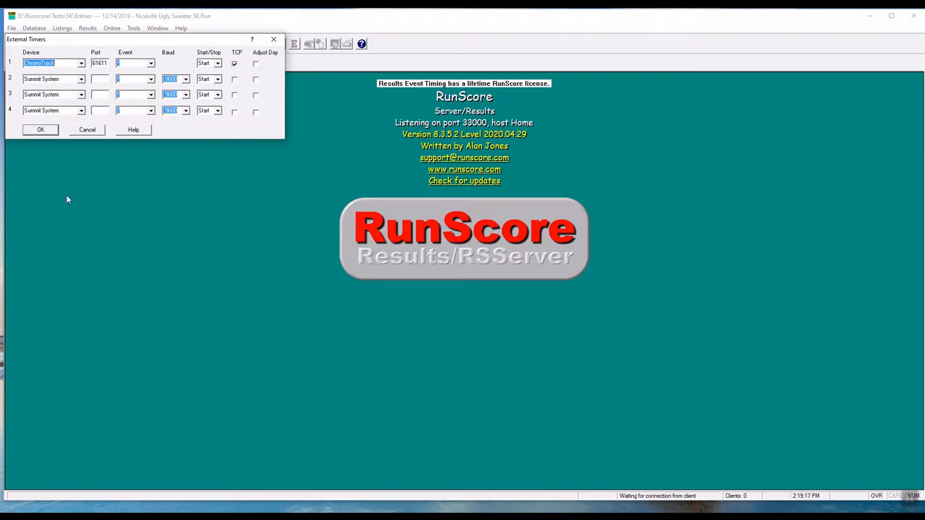
{"action": "left_click", "coordinate": [41, 130]}
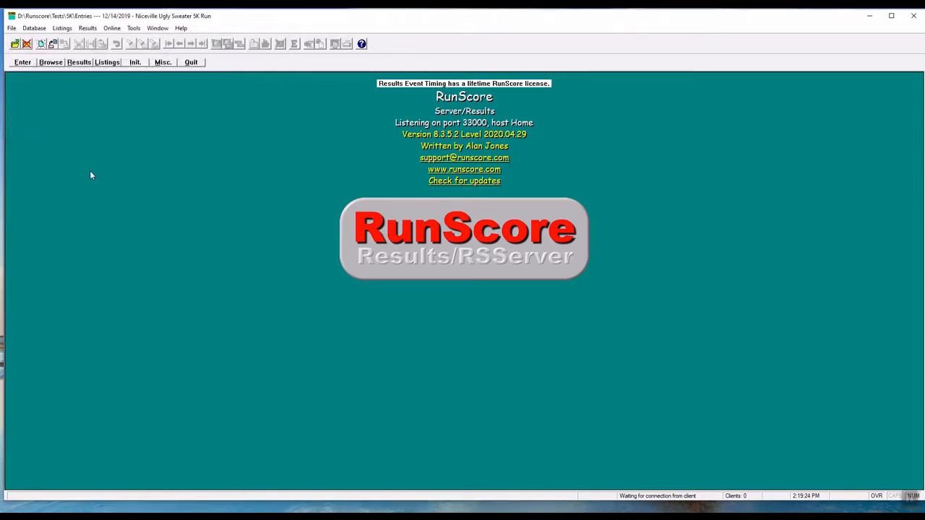
Check the connected TCP devices and close the connections window.
{"action": "left_click", "coordinate": [134, 28]}
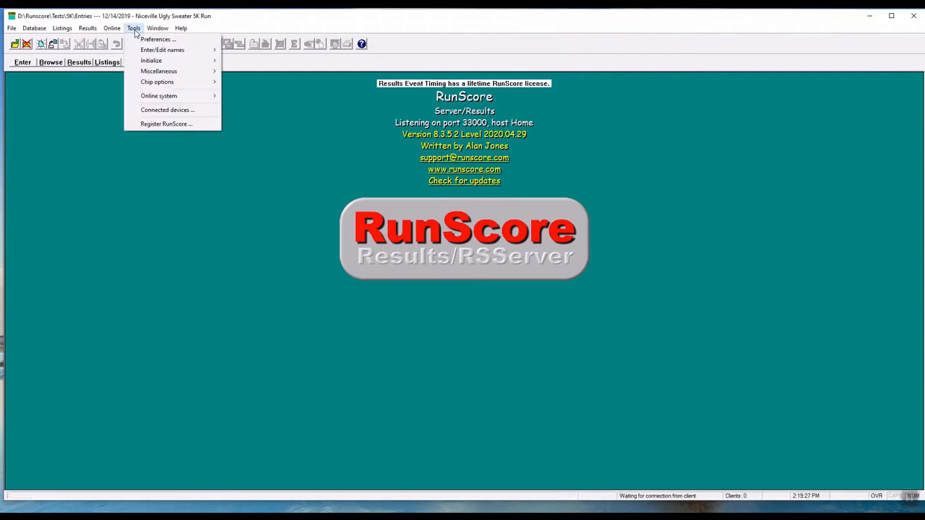
{"action": "left_click", "coordinate": [159, 110]}
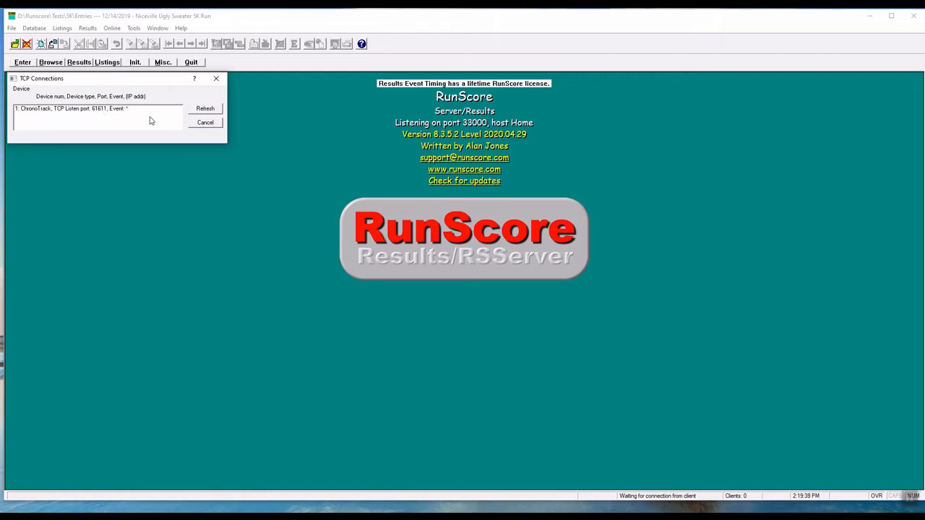
{"action": "left_click", "coordinate": [215, 79]}
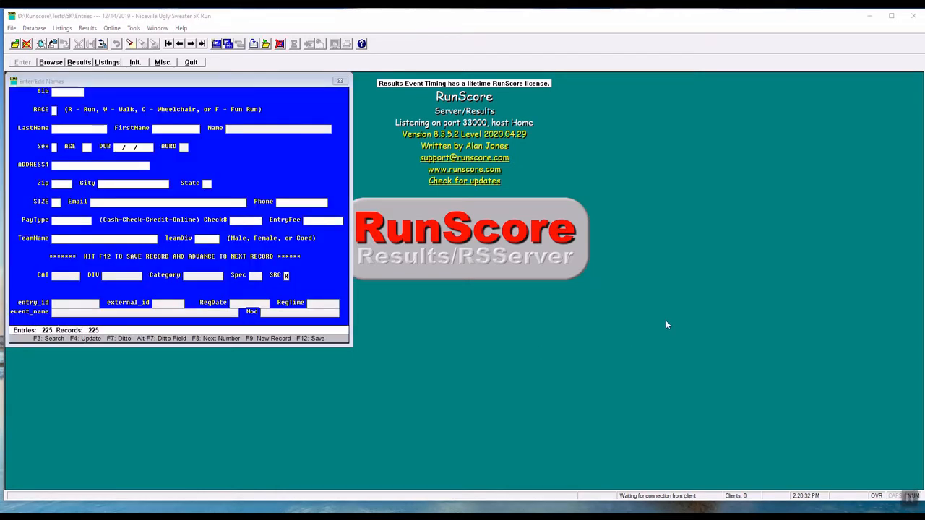
Browse through the FINISH event results and close the results window.
{"action": "left_click", "coordinate": [80, 64]}
{"action": "left_click", "coordinate": [80, 65]}
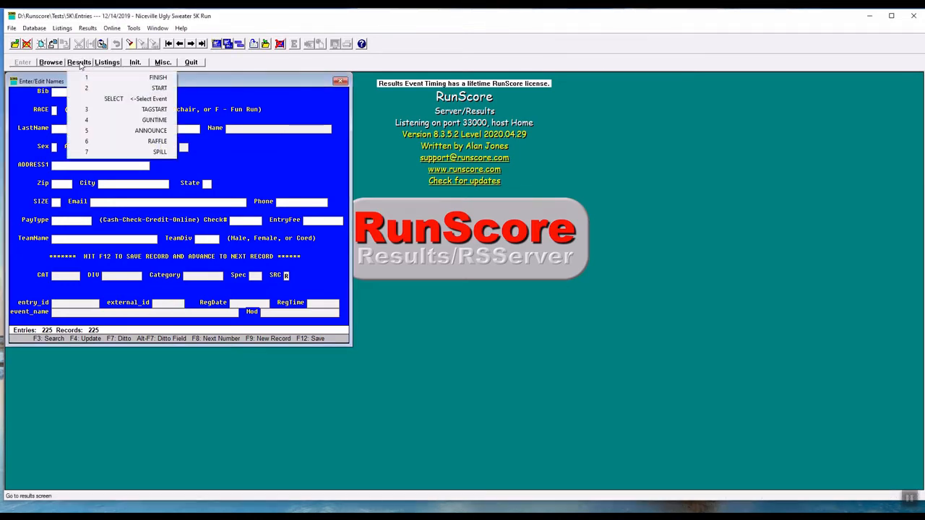
{"action": "left_click", "coordinate": [133, 82]}
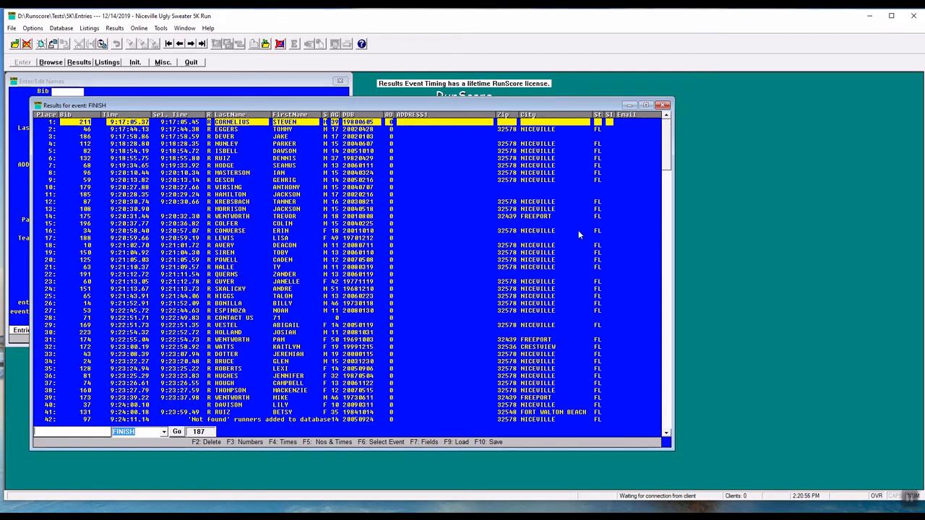
{"action": "key", "text": "Page_Down"}
{"action": "key", "text": "Page_Down"}
{"action": "key", "text": "Page_Down"}
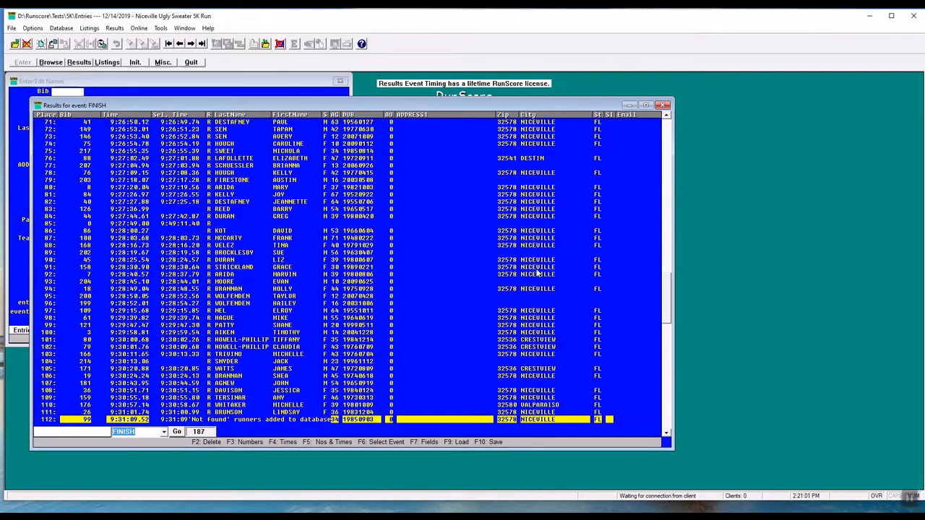
{"action": "left_click", "coordinate": [664, 106]}
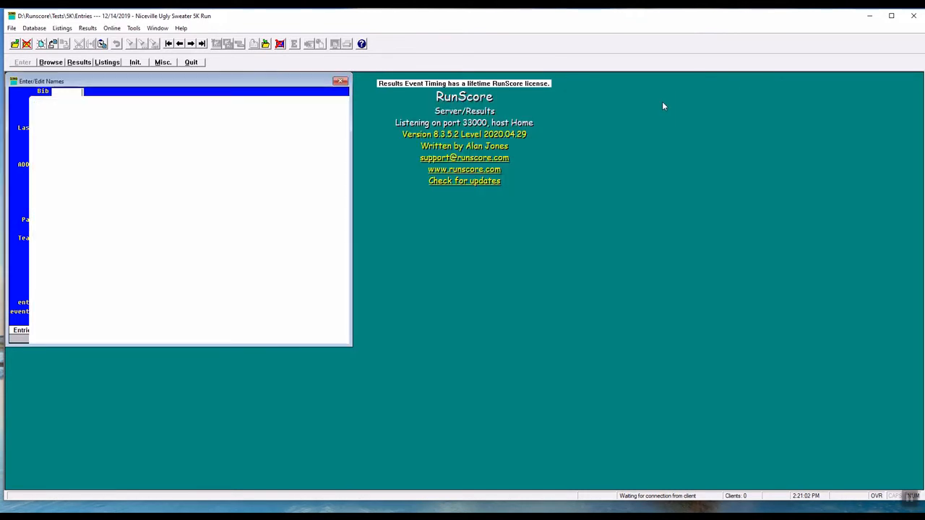
{"action": "left_click", "coordinate": [107, 62]}
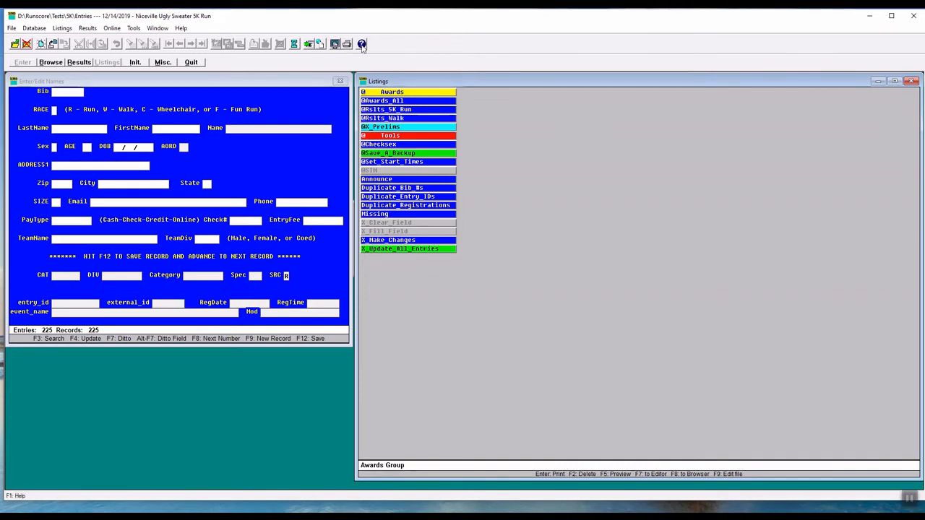
{"action": "left_click", "coordinate": [335, 45]}
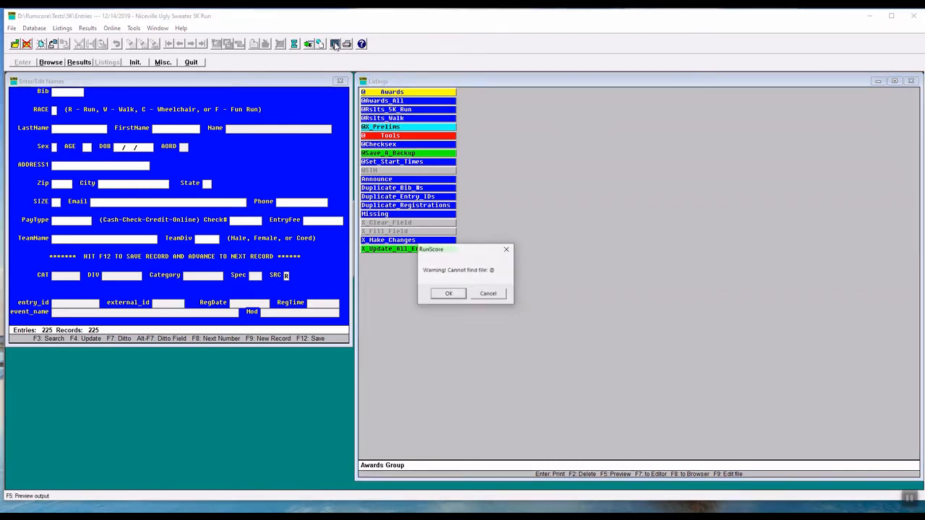
{"action": "left_click", "coordinate": [488, 294]}
{"action": "left_click", "coordinate": [403, 126]}
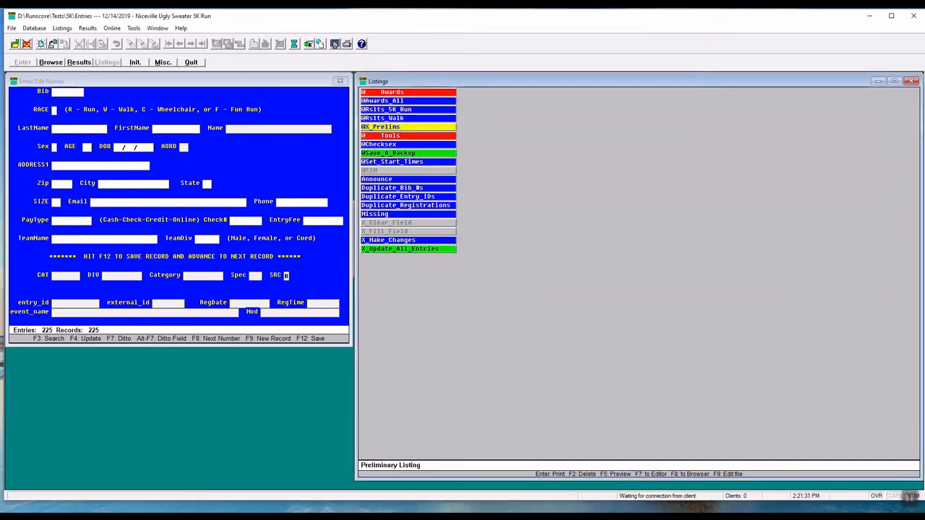
{"action": "left_click", "coordinate": [335, 45]}
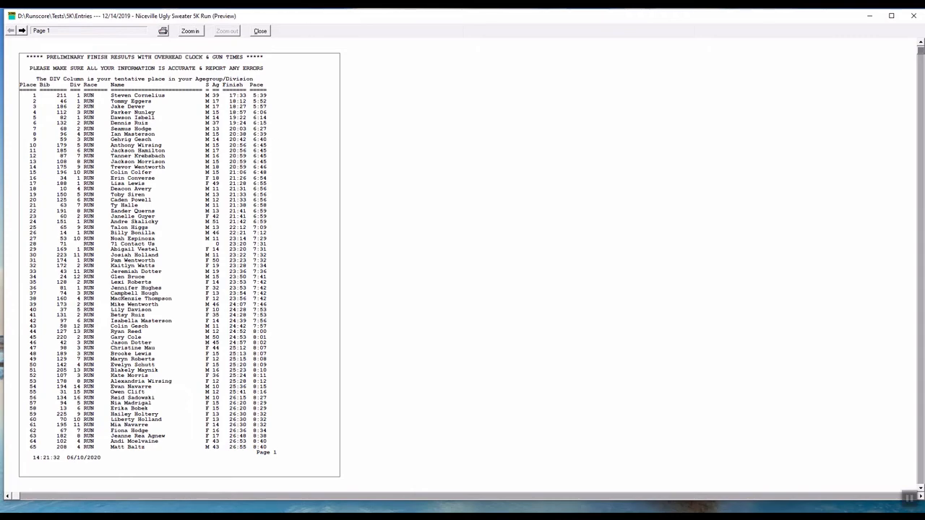
{"action": "left_click", "coordinate": [261, 31]}
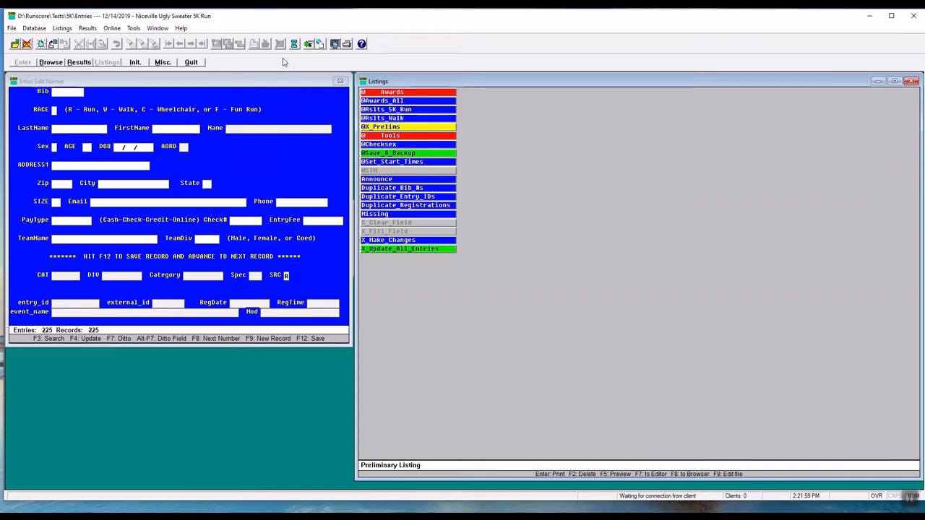
{"action": "left_click", "coordinate": [309, 45]}
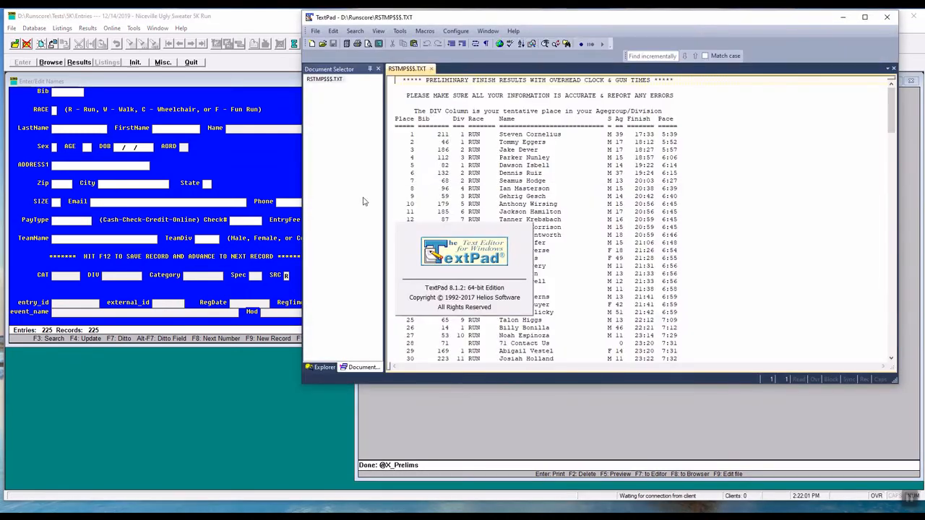
{"action": "scroll", "coordinate": [479, 231], "scroll_direction": "down", "scroll_amount": 3}
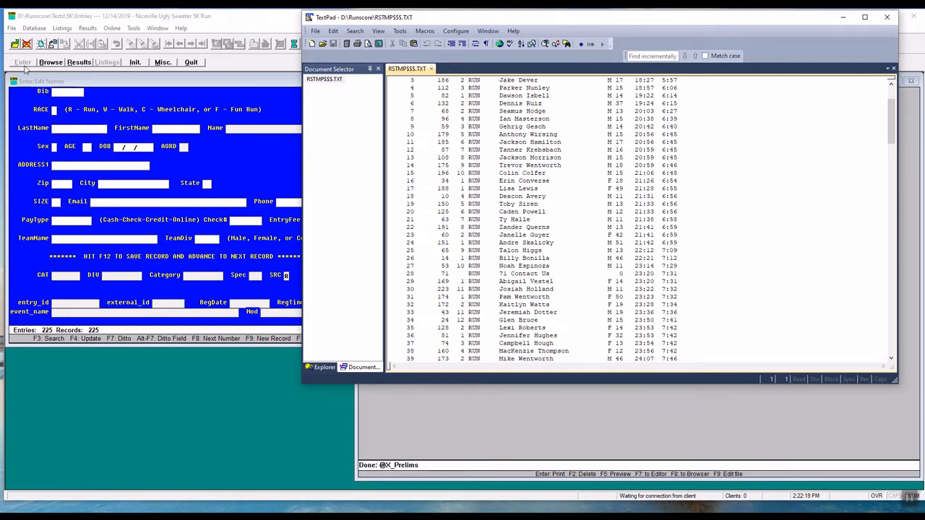
Search the entries for bib 71.
{"action": "left_click", "coordinate": [85, 94]}
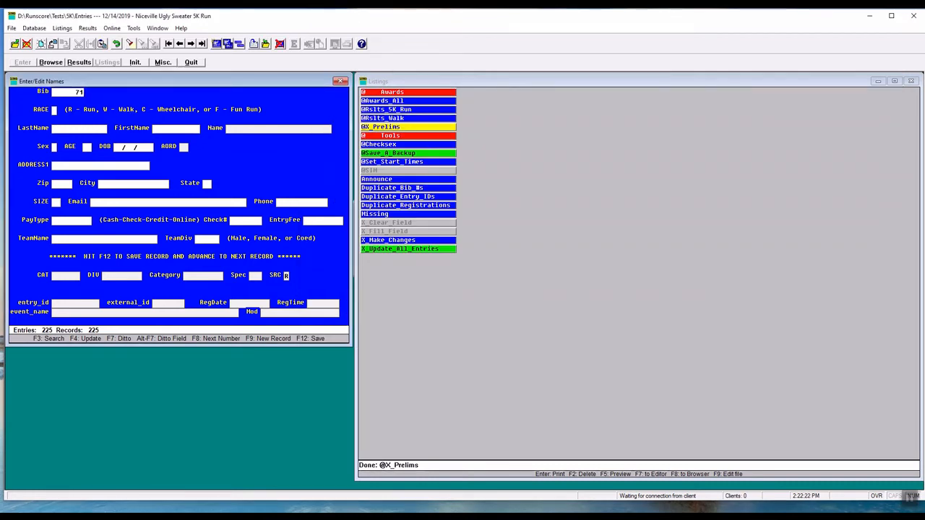
{"action": "key", "text": "F3"}
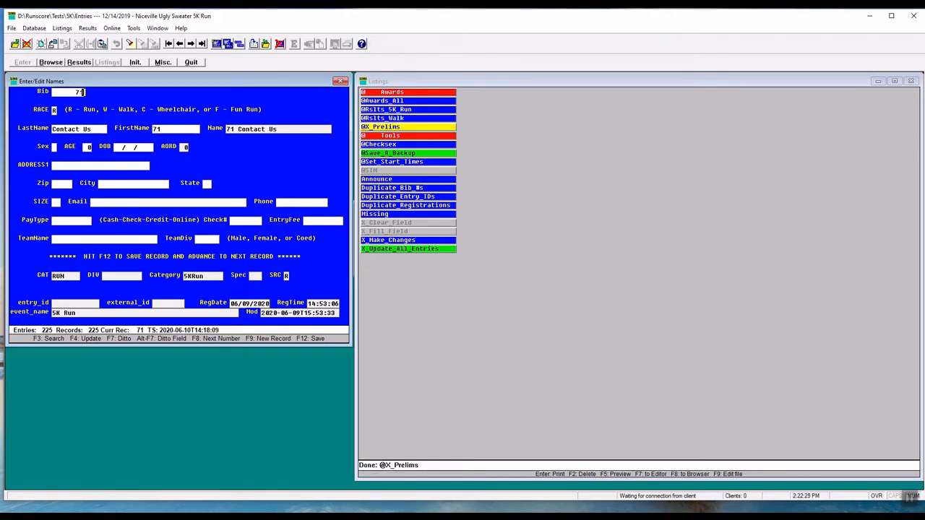
{"action": "left_click", "coordinate": [512, 158]}
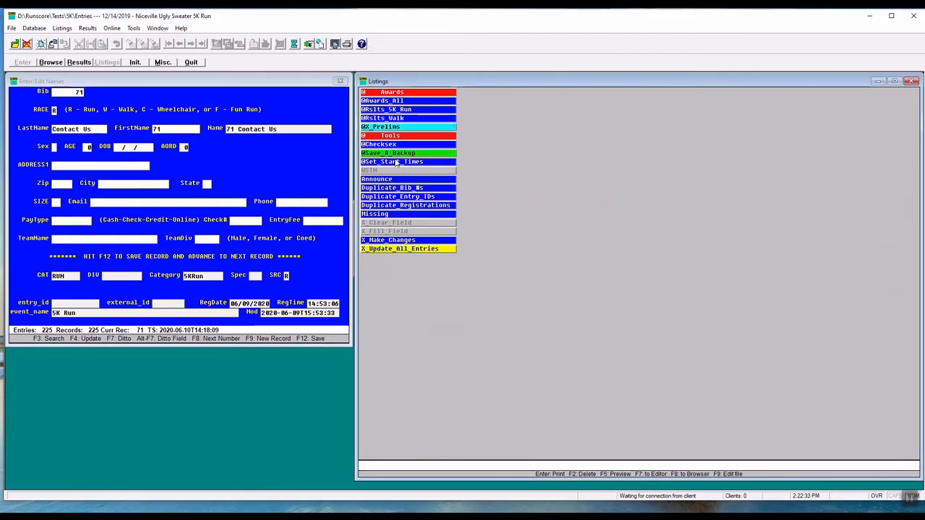
{"action": "left_click", "coordinate": [392, 111]}
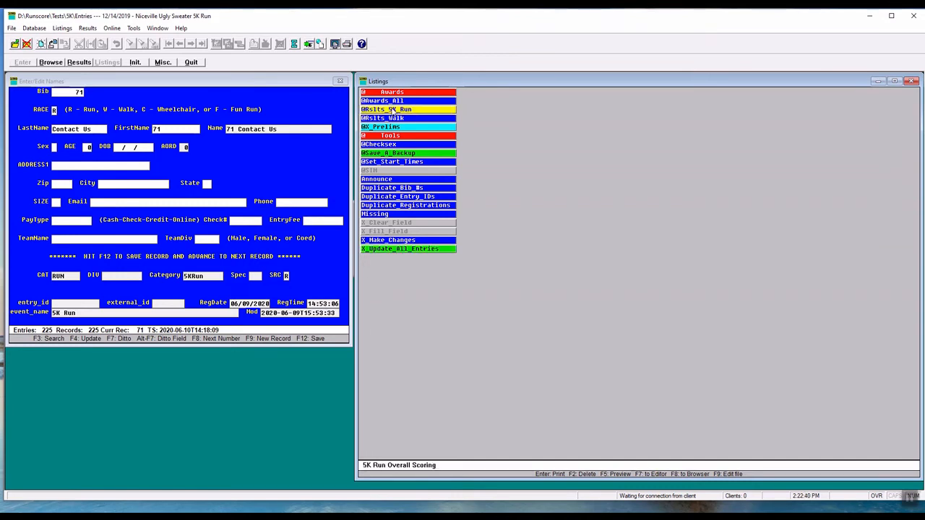
{"action": "right_click", "coordinate": [392, 110]}
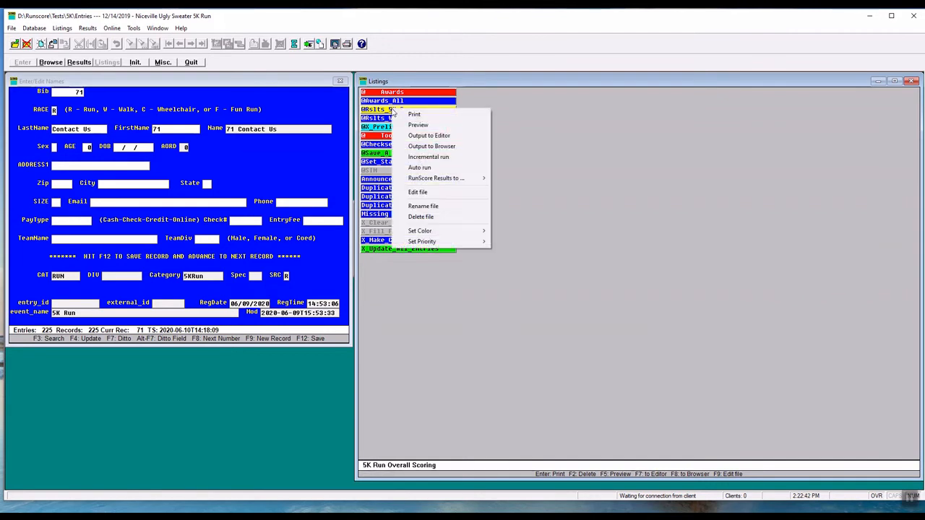
{"action": "left_click", "coordinate": [425, 126]}
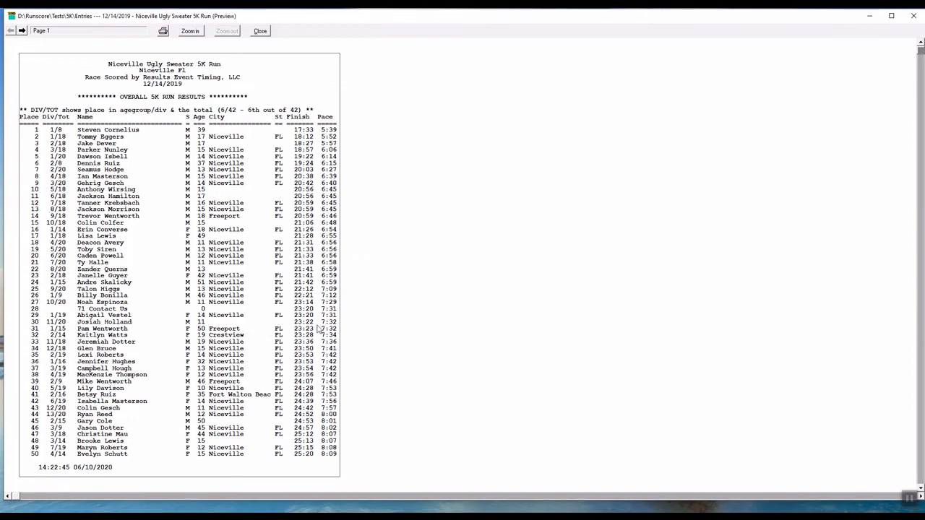
{"action": "left_click", "coordinate": [259, 32]}
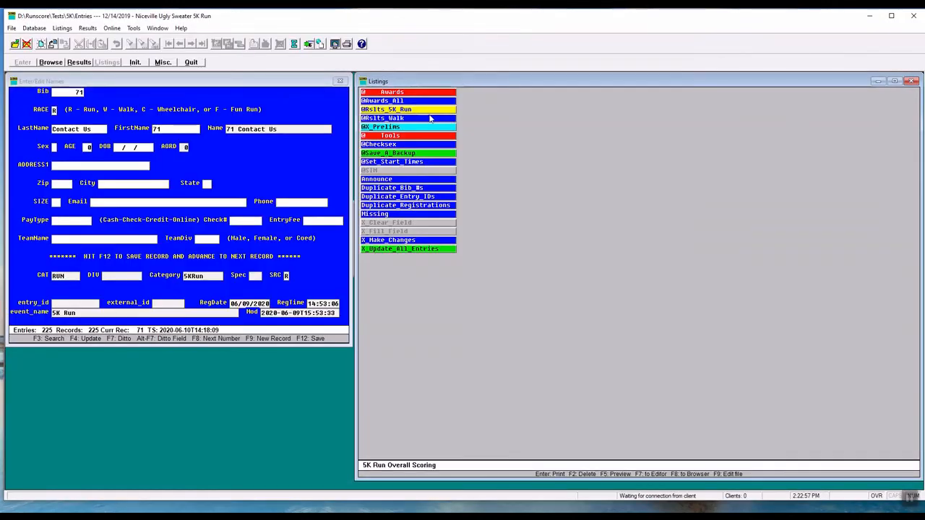
{"action": "left_click", "coordinate": [402, 120]}
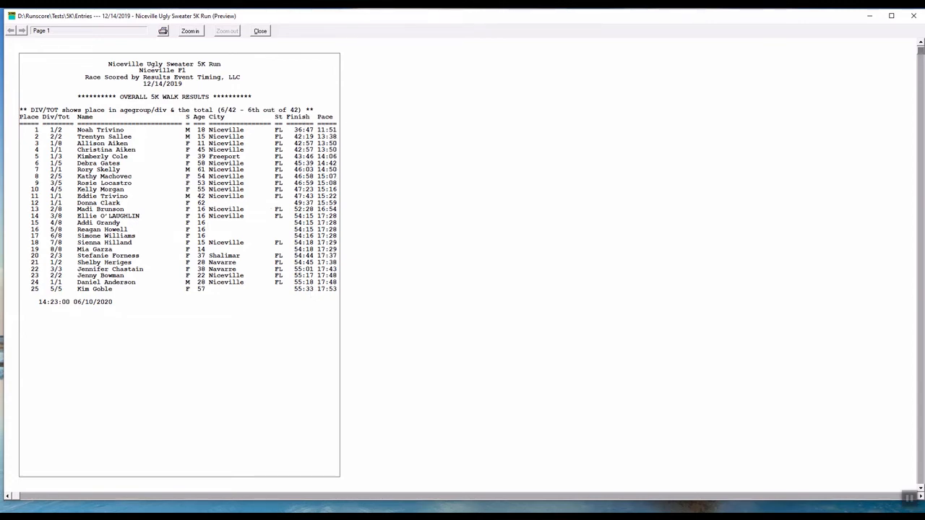
{"action": "left_click", "coordinate": [261, 31]}
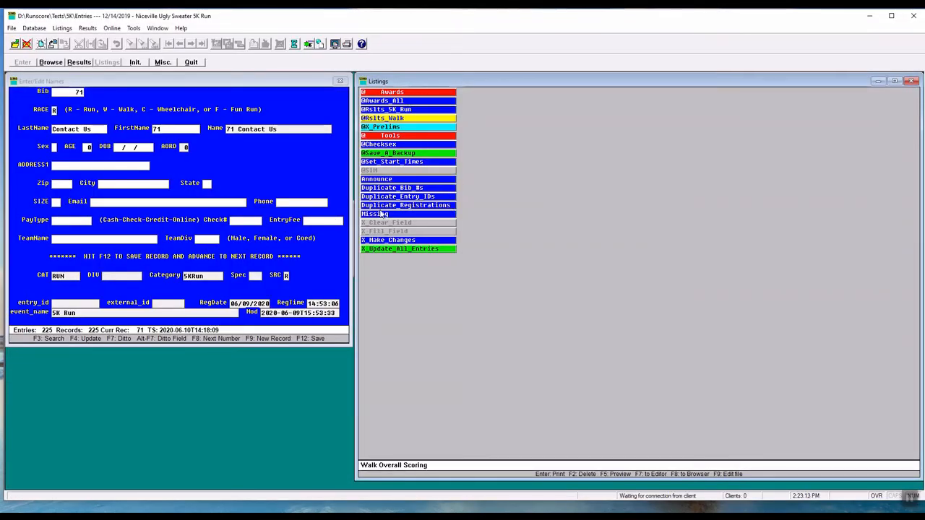
{"action": "left_click", "coordinate": [396, 101]}
{"action": "right_click", "coordinate": [396, 101]}
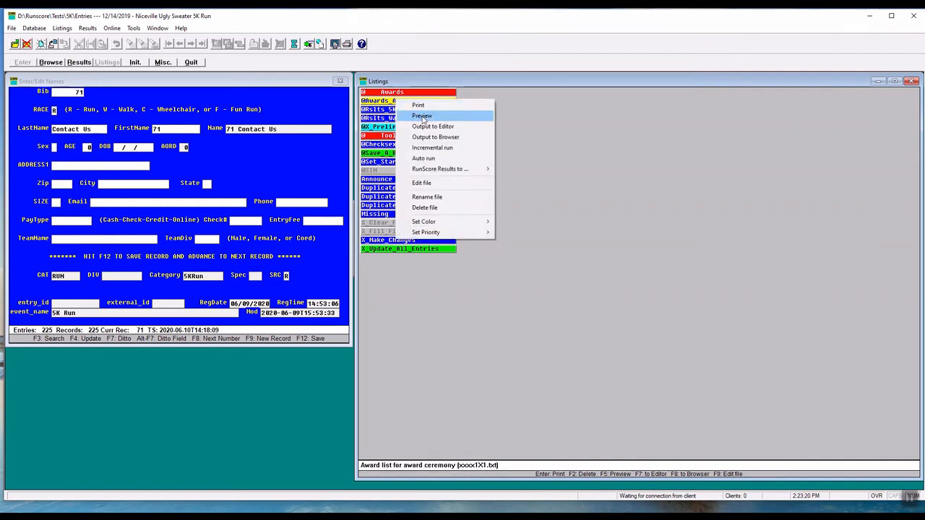
{"action": "left_click", "coordinate": [423, 184]}
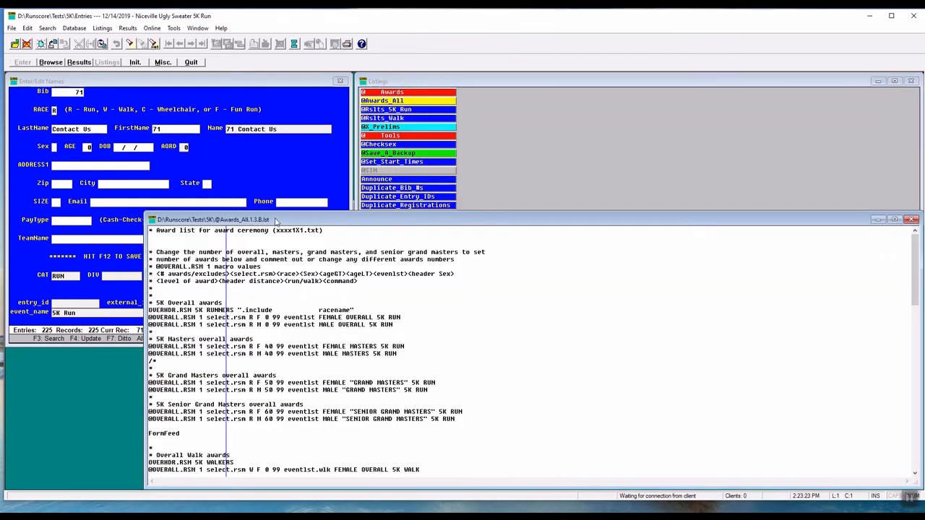
{"action": "left_click_drag", "start_coordinate": [277, 222], "coordinate": [268, 171]}
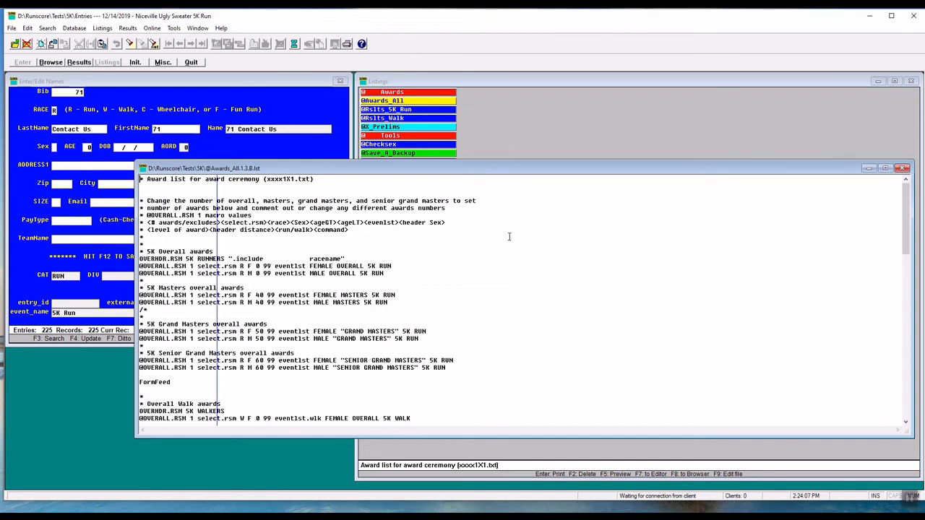
{"action": "left_click", "coordinate": [902, 168]}
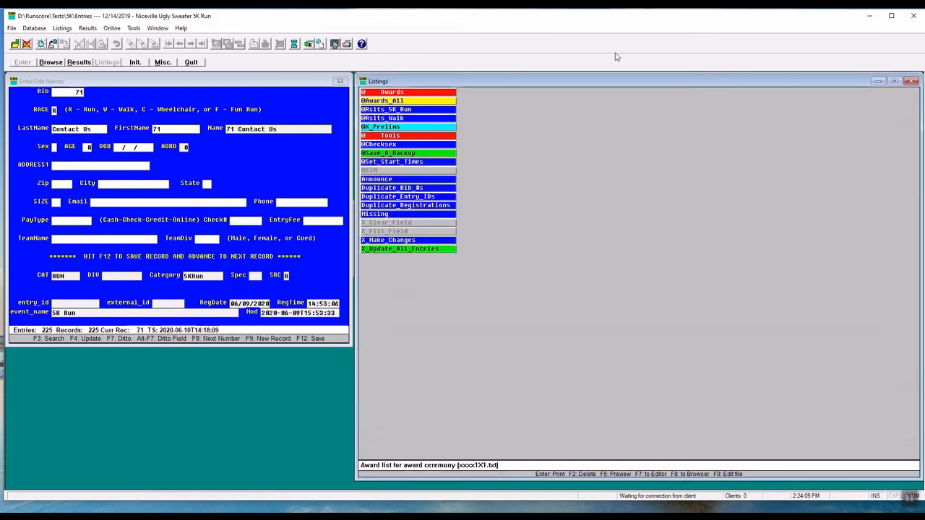
{"action": "left_click", "coordinate": [336, 45]}
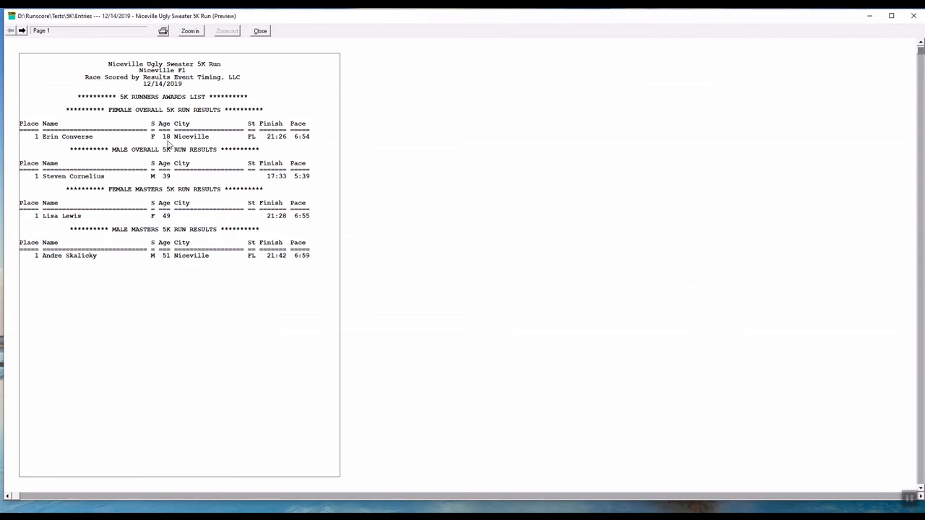
{"action": "left_click", "coordinate": [23, 30]}
{"action": "left_click", "coordinate": [266, 34]}
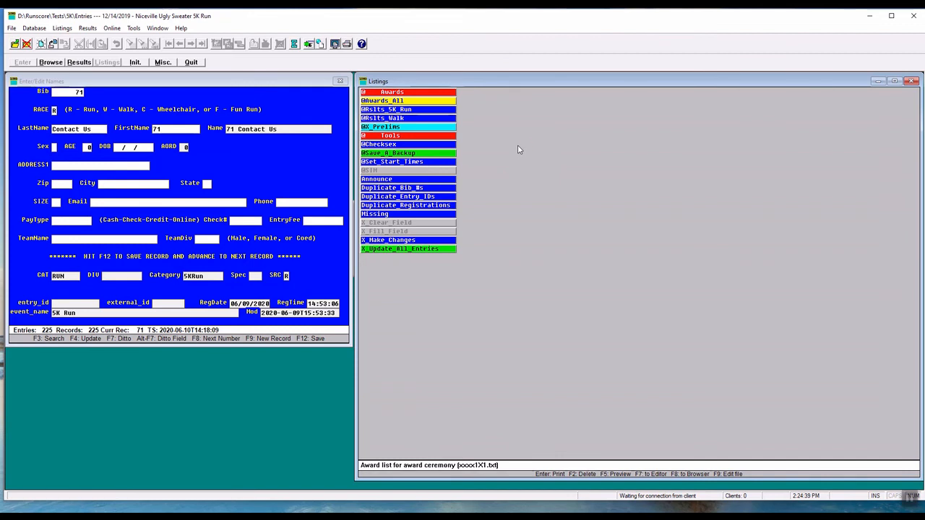
{"action": "right_click", "coordinate": [403, 102]}
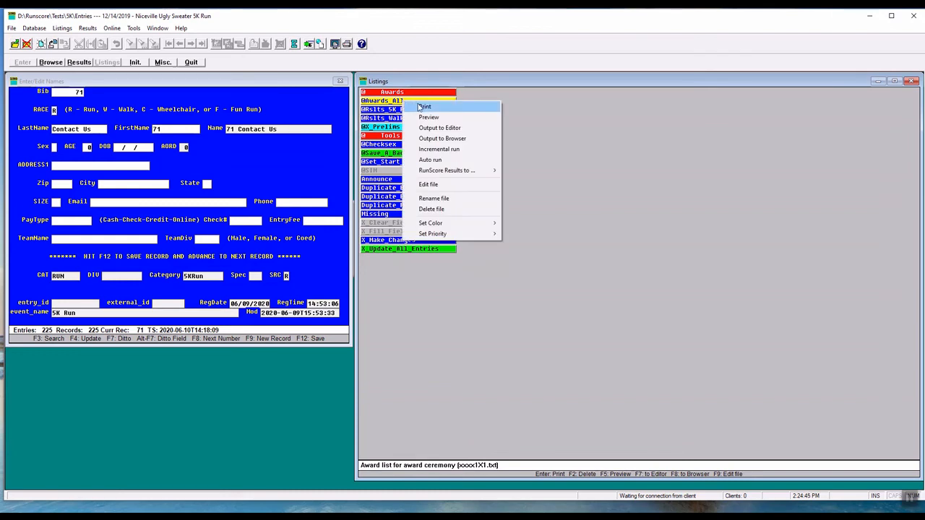
{"action": "mouse_move", "coordinate": [448, 170]}
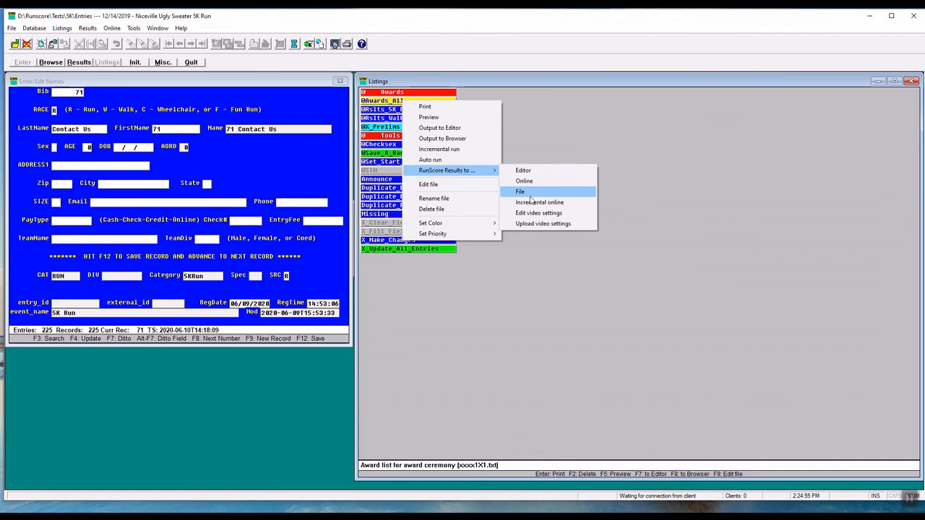
{"action": "left_click", "coordinate": [558, 149]}
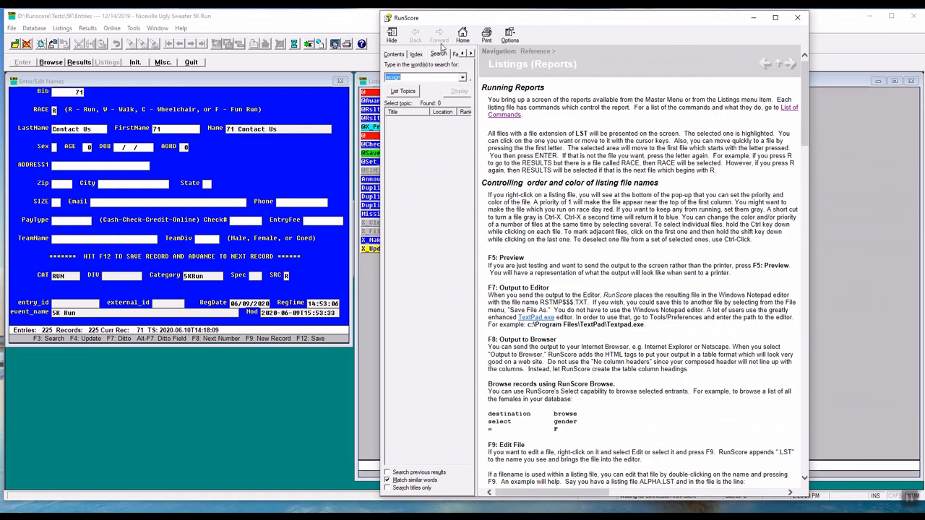
{"action": "left_click", "coordinate": [409, 94]}
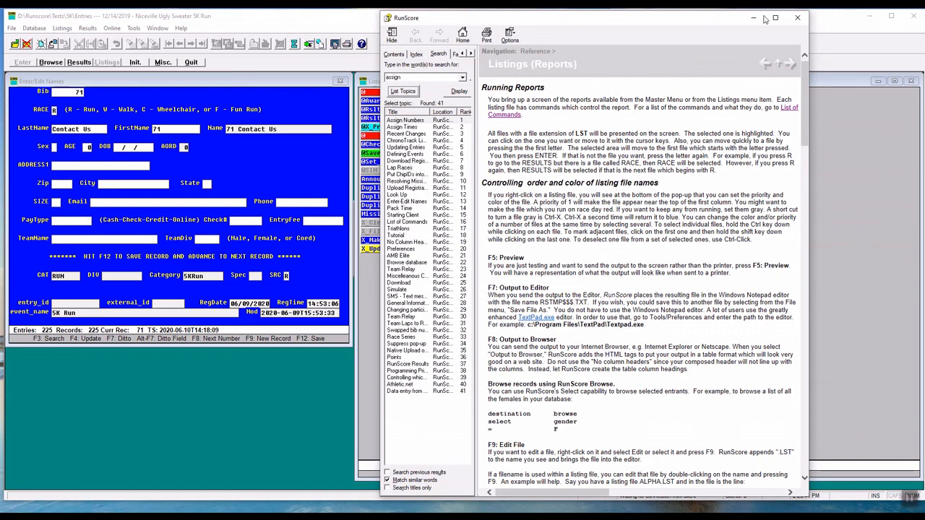
{"action": "left_click", "coordinate": [797, 17]}
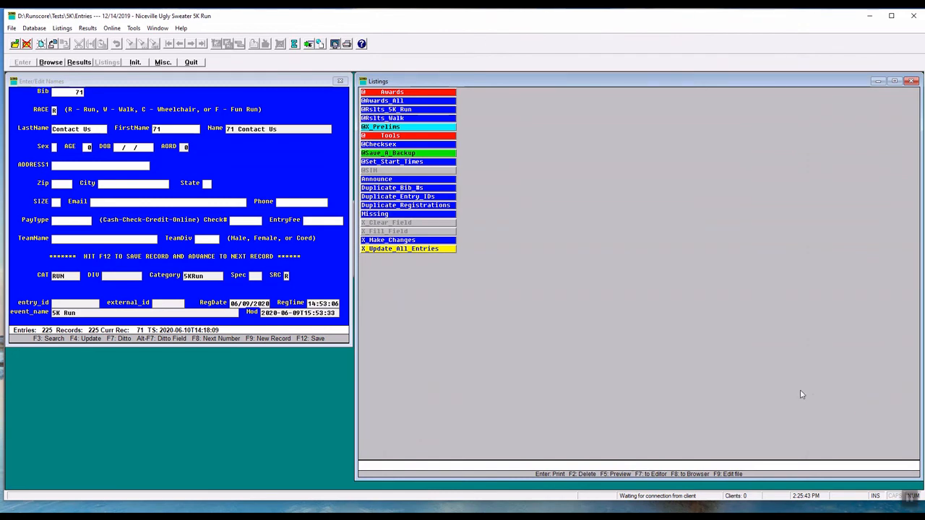